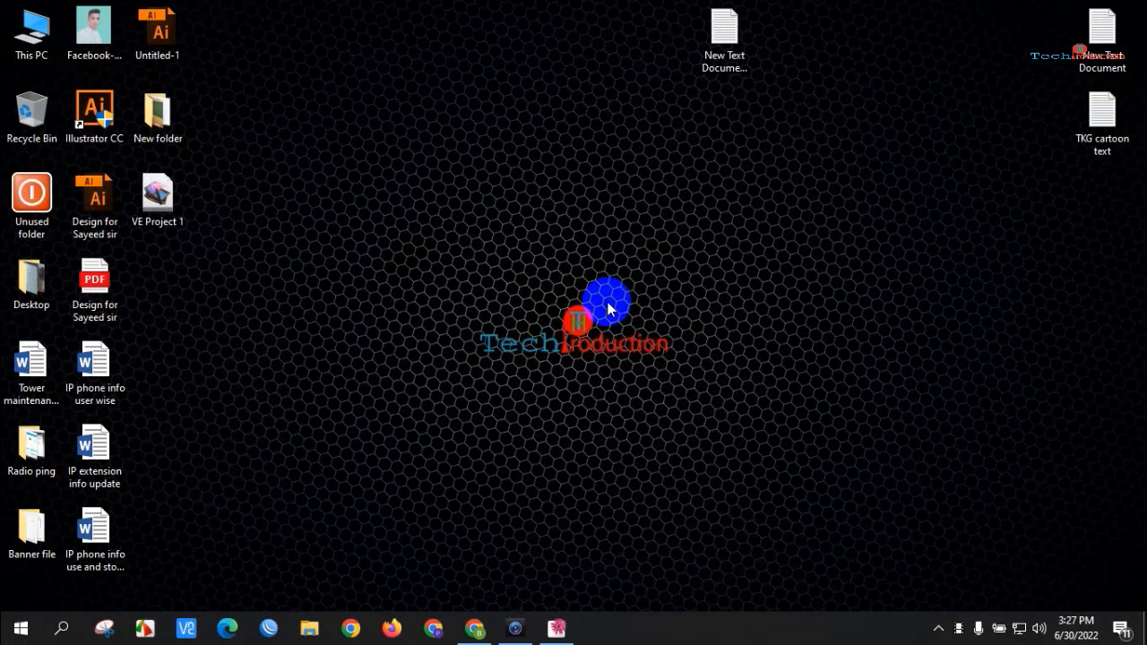
Check the Windows Update status under Update & Security in Settings, close Settings and refresh the desktop
right_click(9, 632)
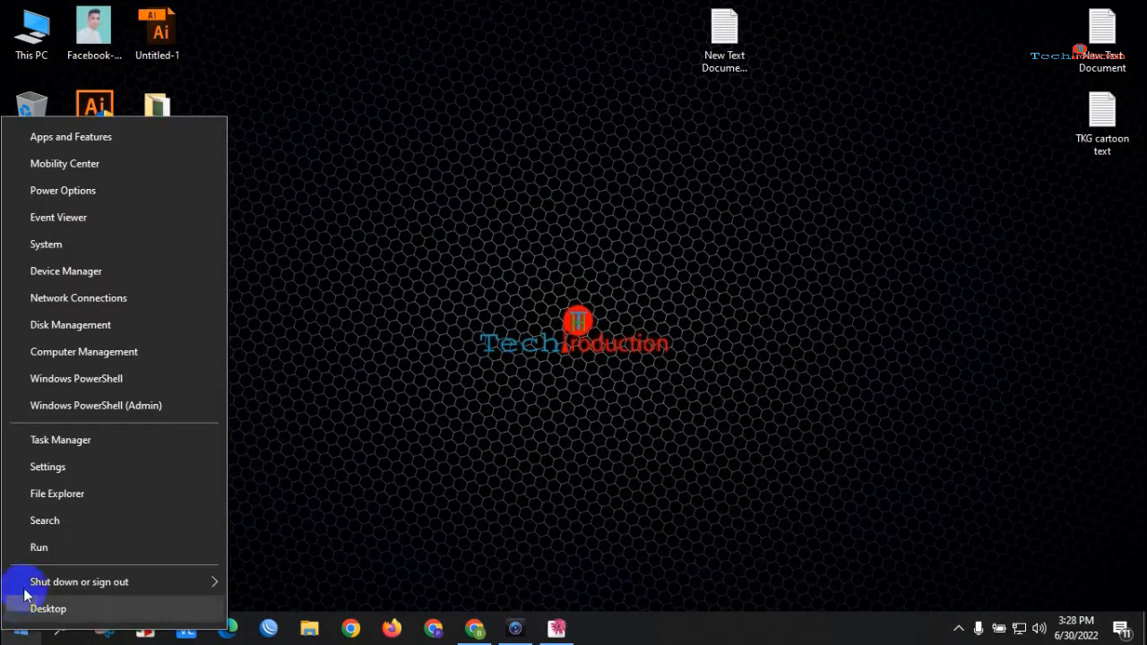
click(47, 468)
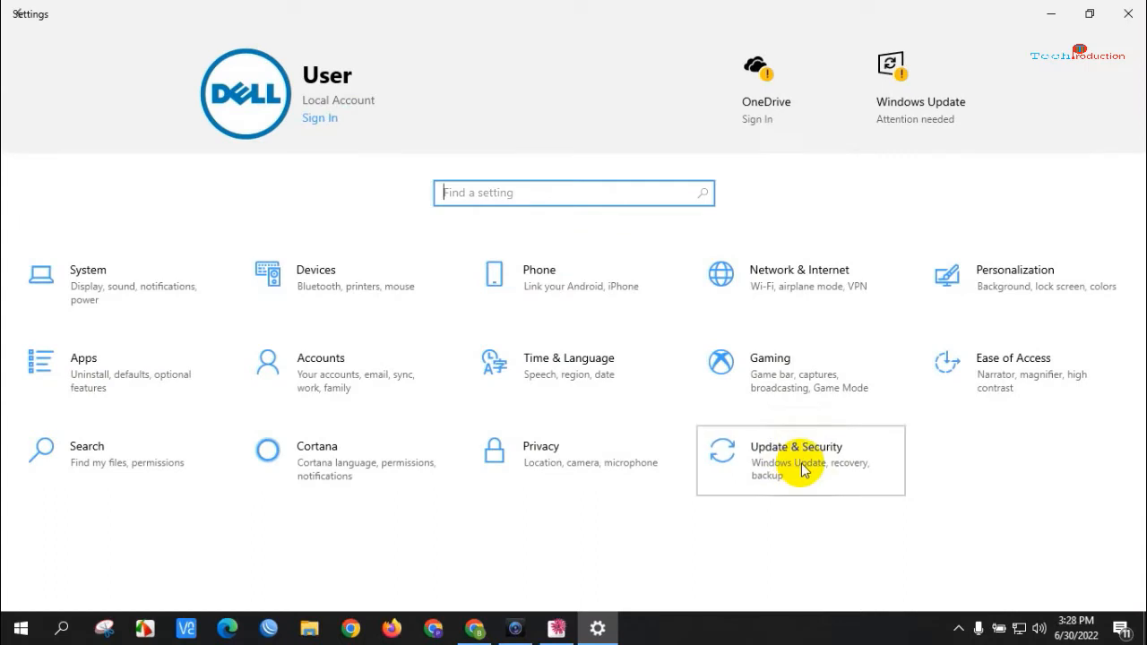
click(804, 471)
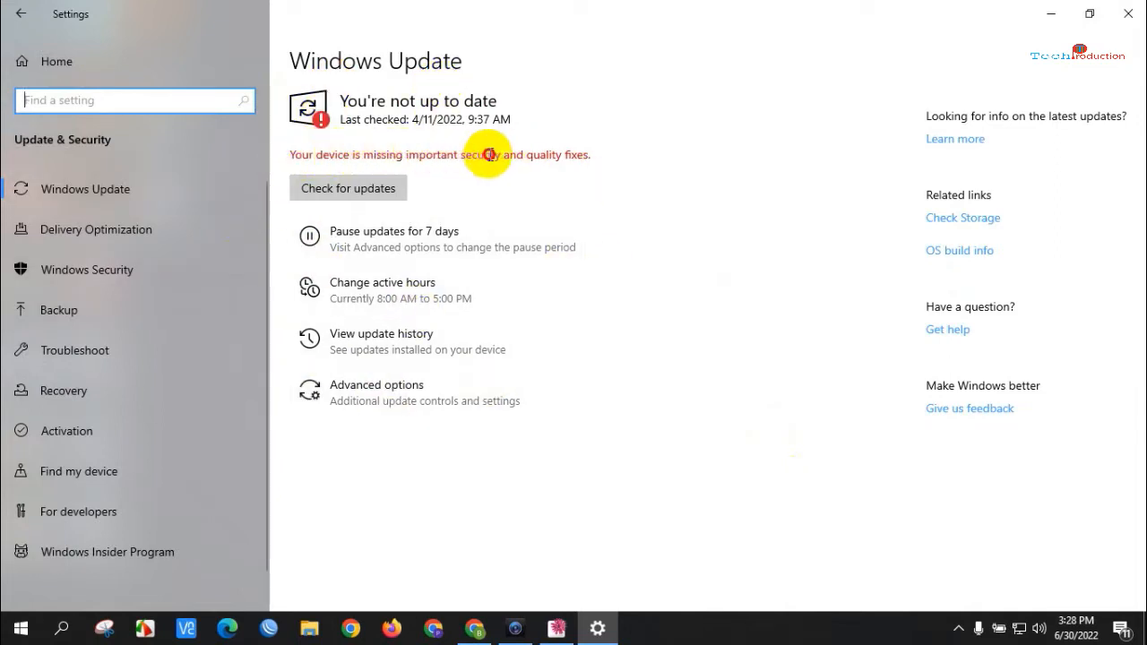
drag(489, 155, 595, 152)
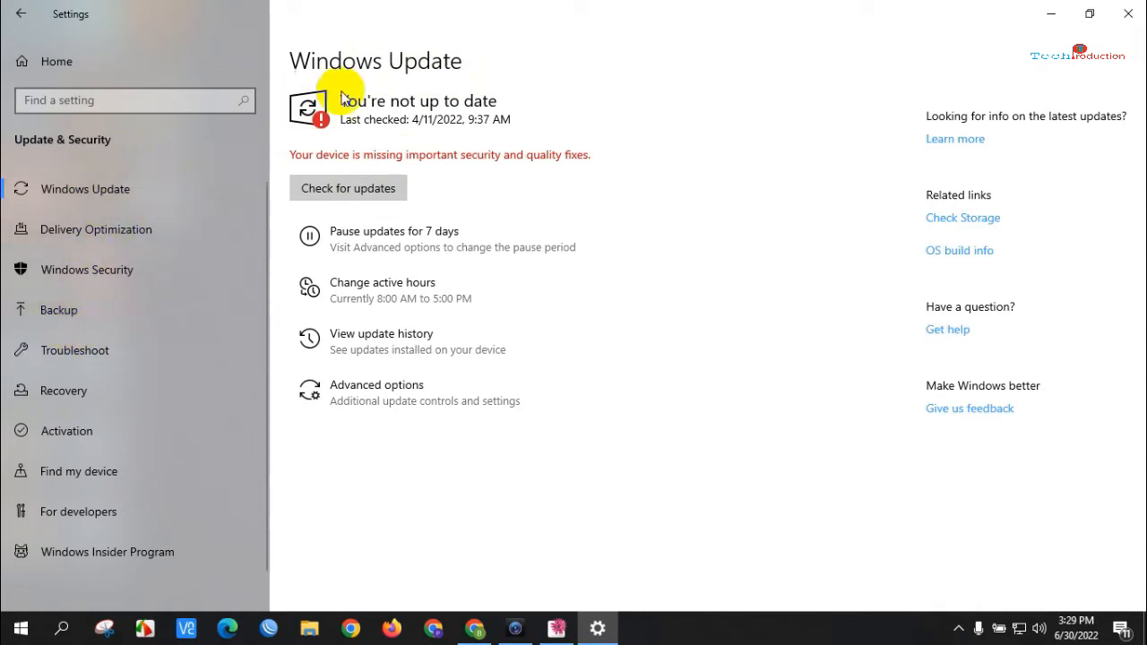
click(1130, 15)
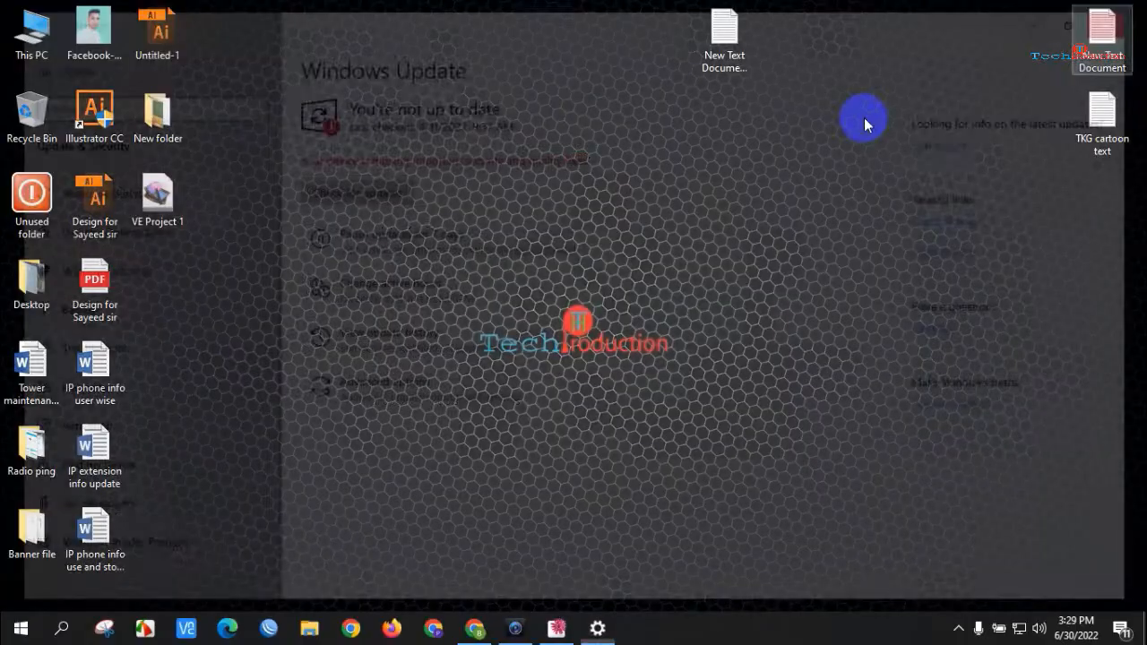
right_click(308, 117)
click(353, 161)
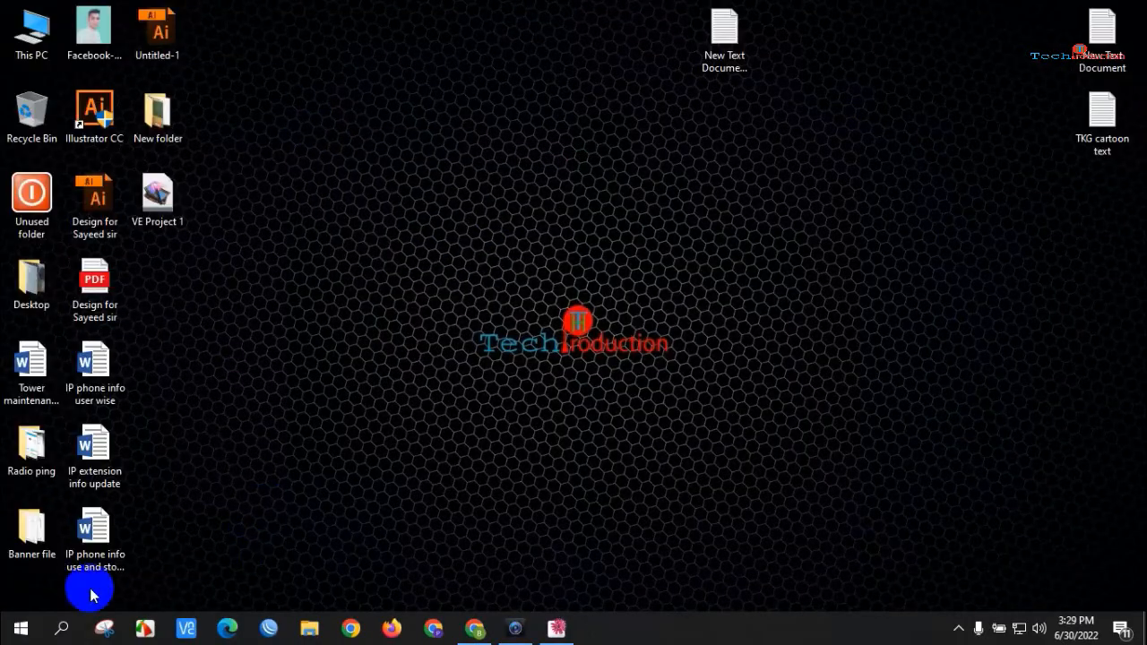
right_click(18, 632)
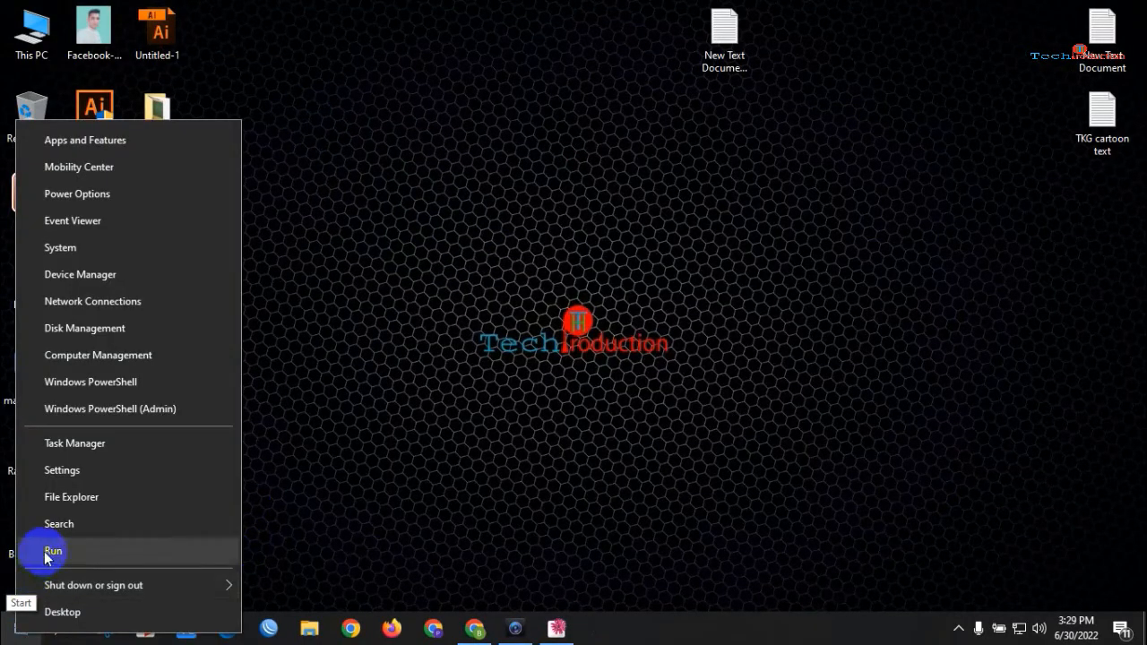
click(44, 552)
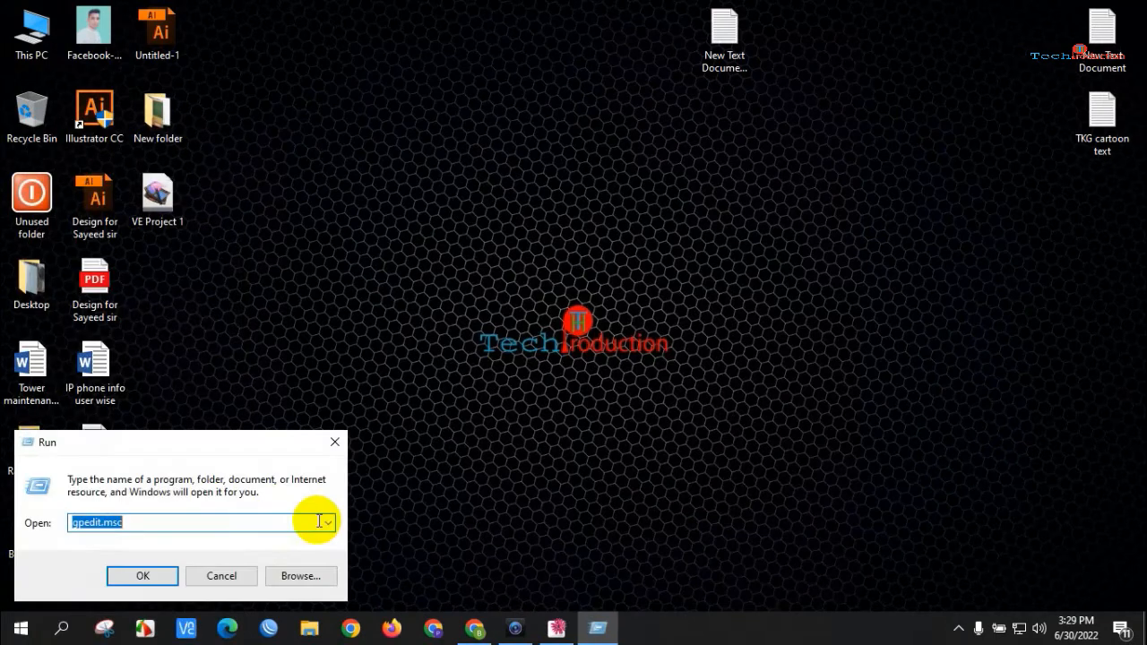
click(334, 442)
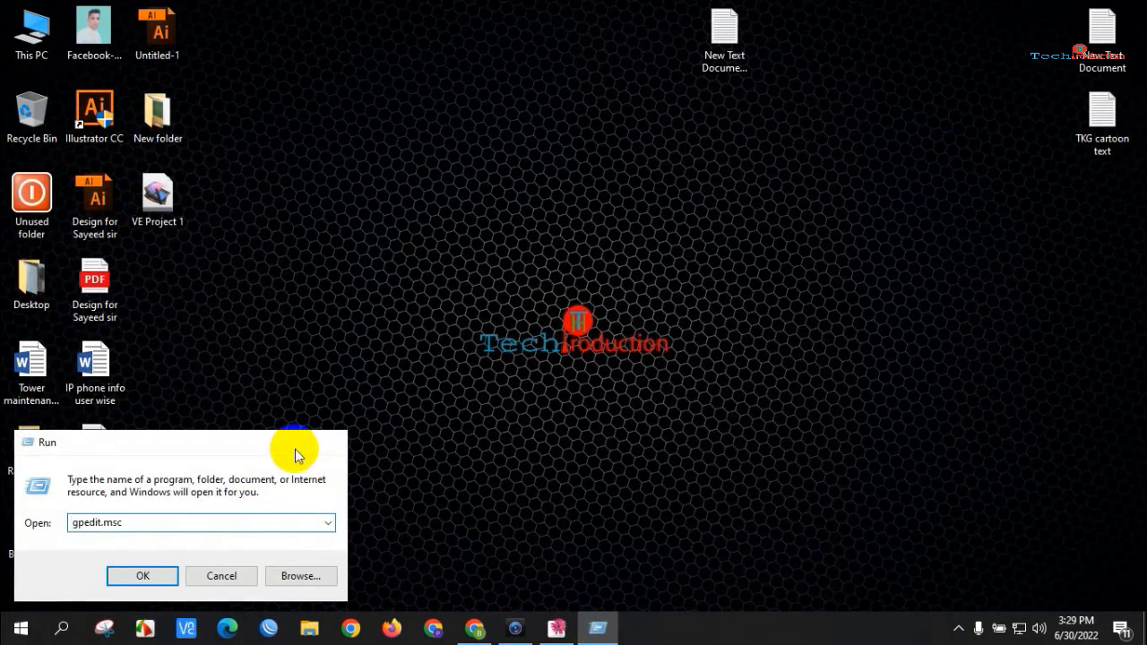
Search for the Run app and use it to launch services.msc
click(61, 628)
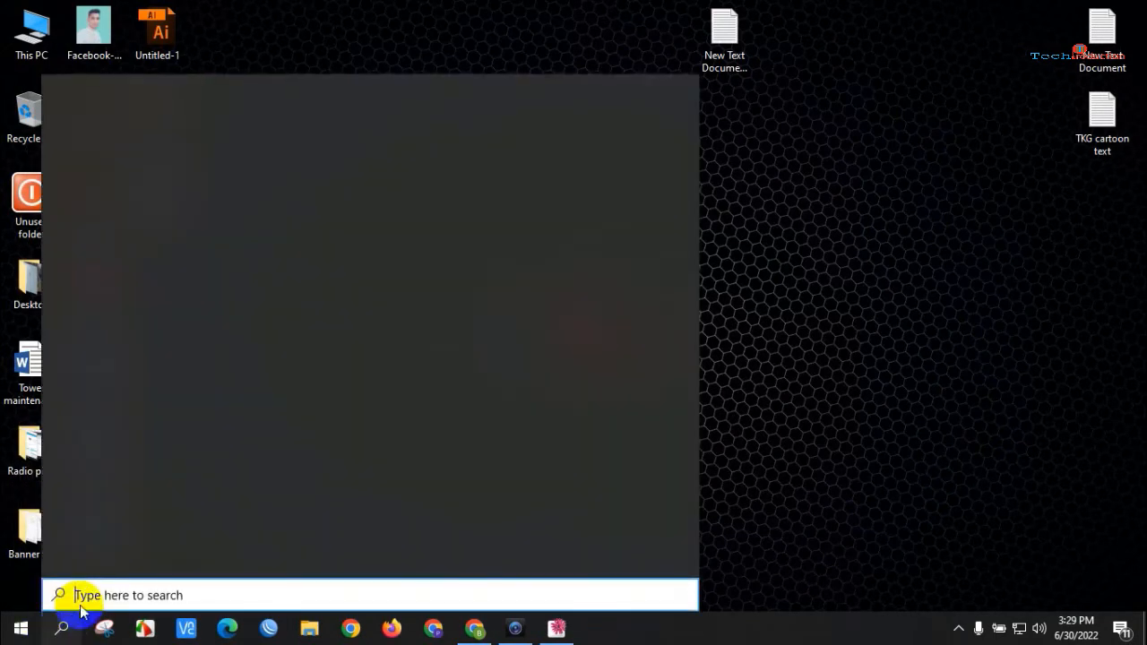
text(run)
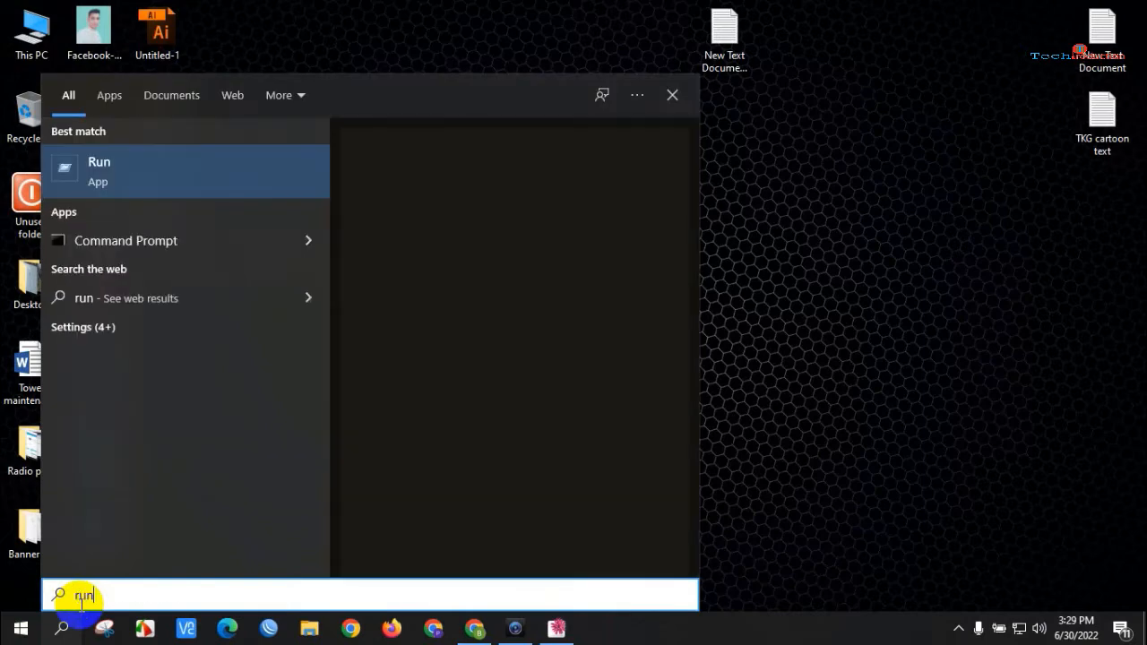
key(Return)
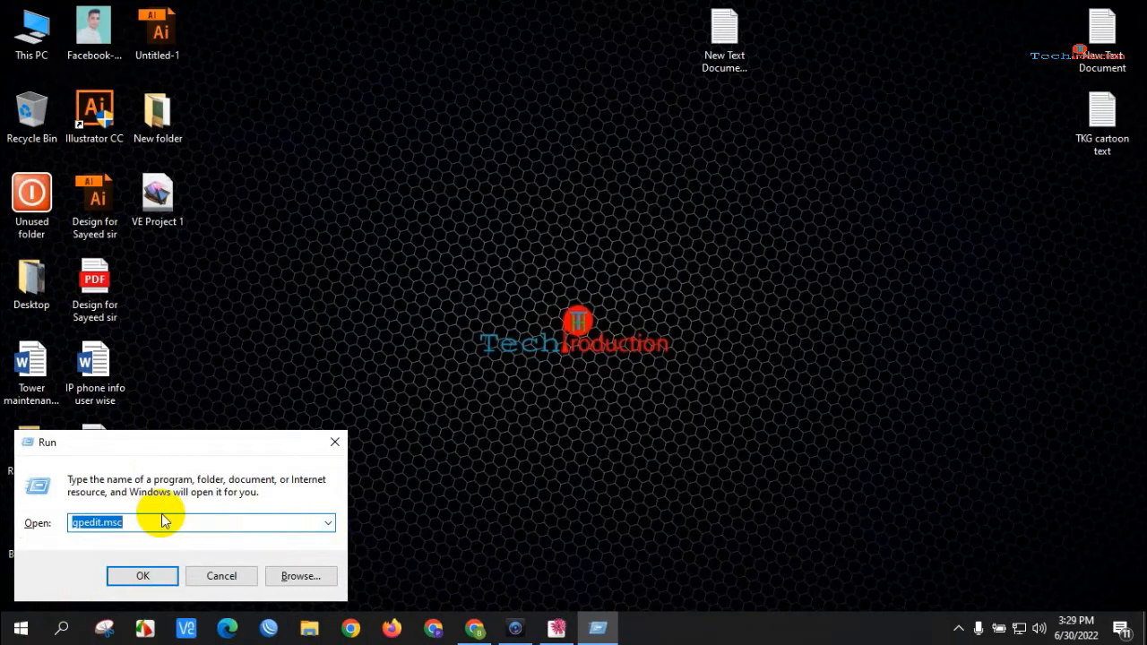
text(services)
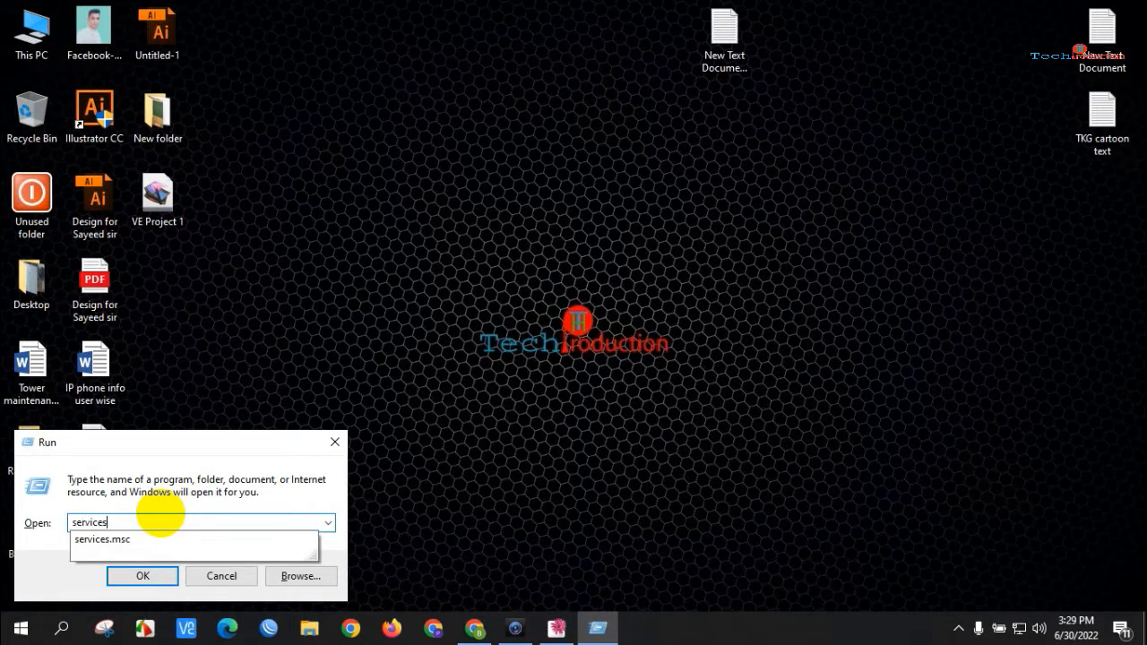
text(.msc)
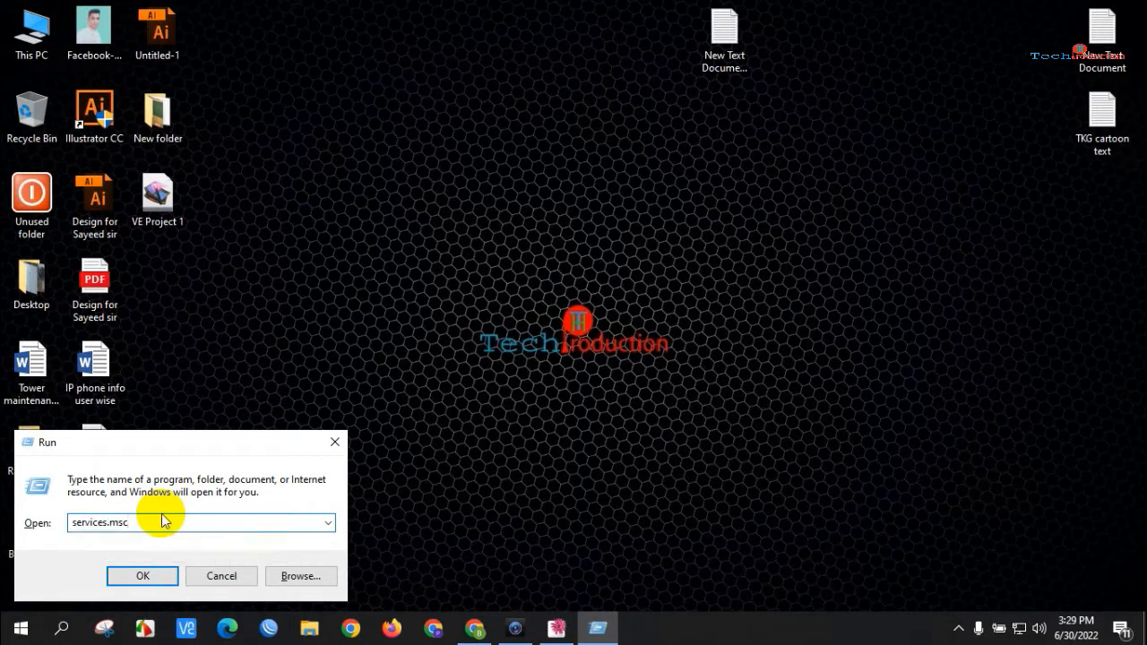
click(150, 575)
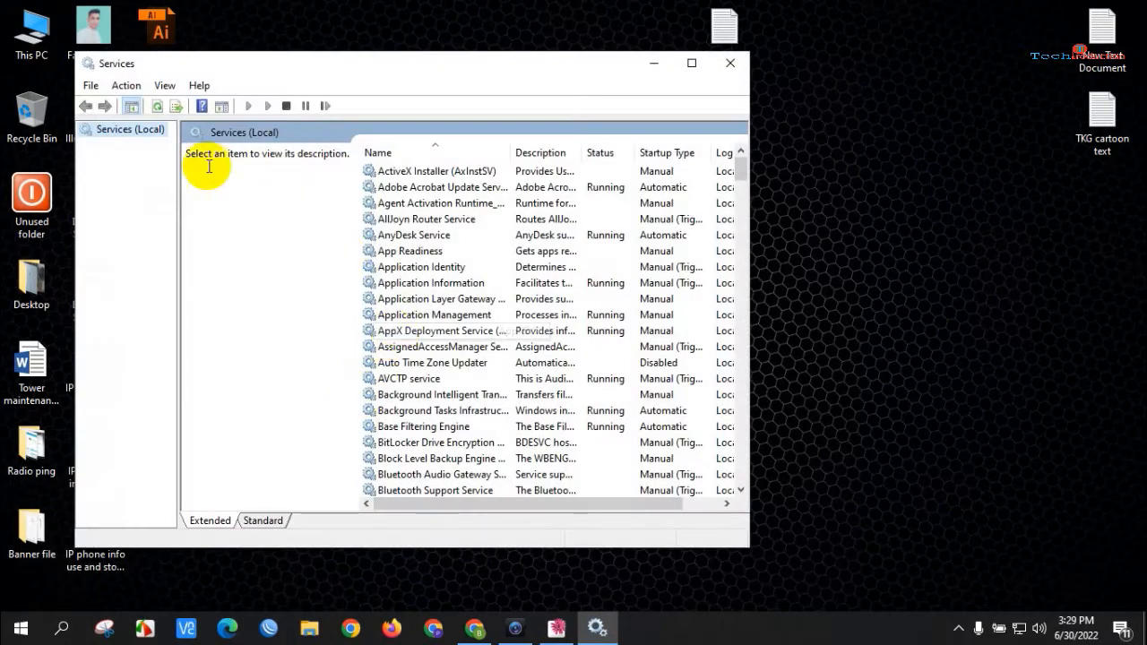
Set the Windows Update service's startup type to Disabled, apply the change and close the Services window
click(455, 347)
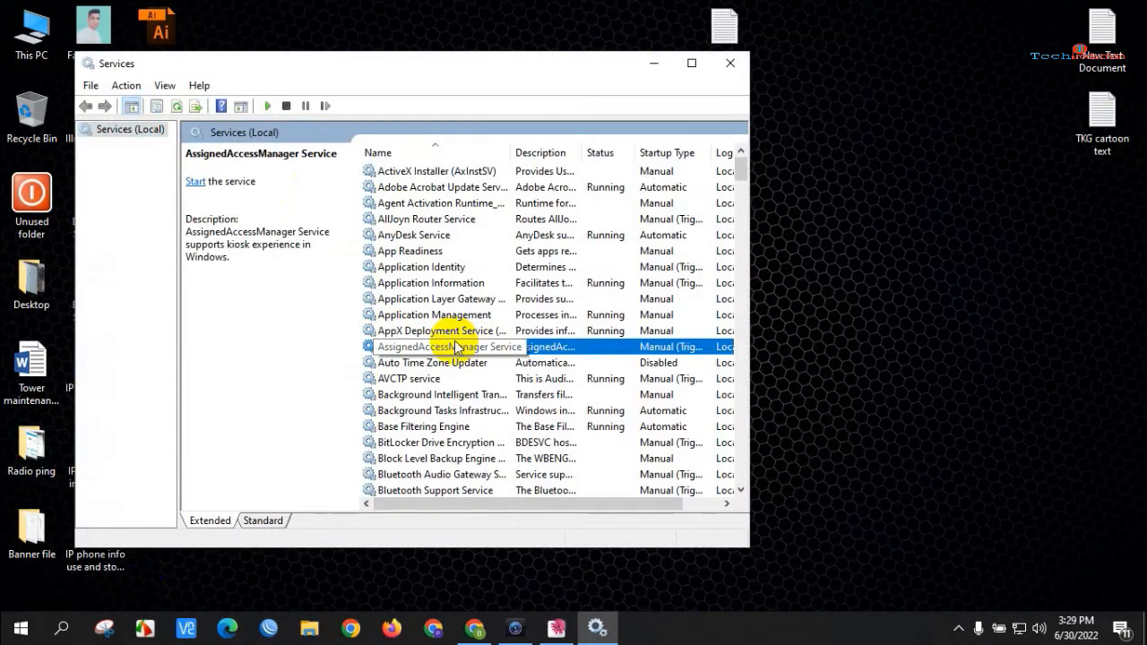
key(w)
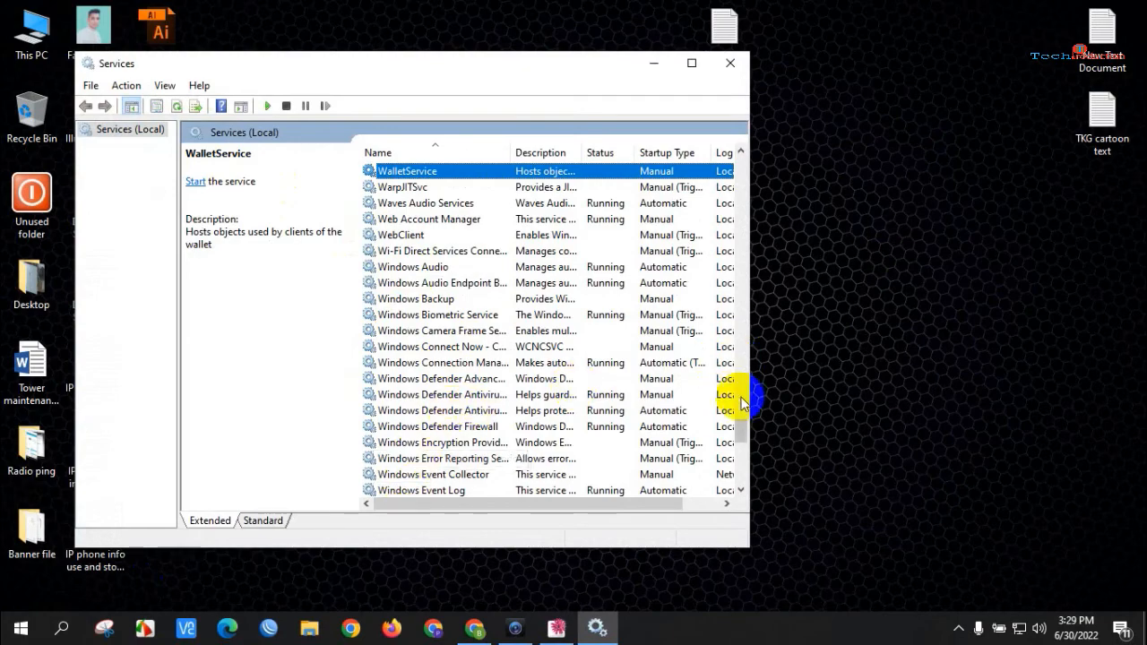
drag(744, 434, 744, 462)
click(430, 394)
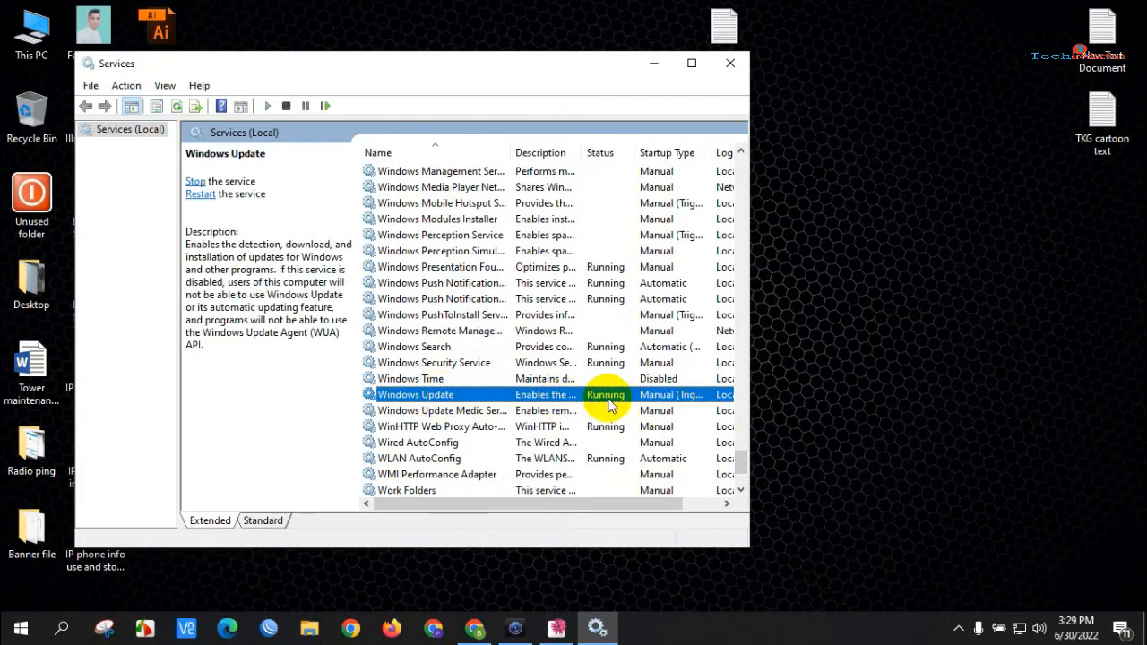
right_click(431, 401)
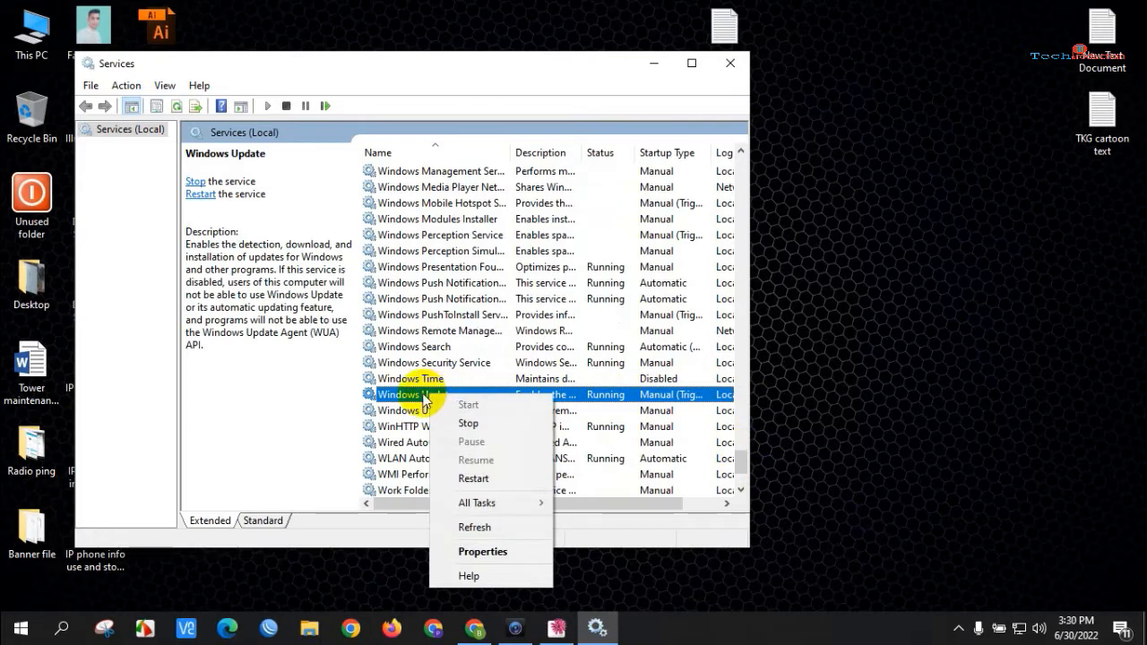
double_click(426, 400)
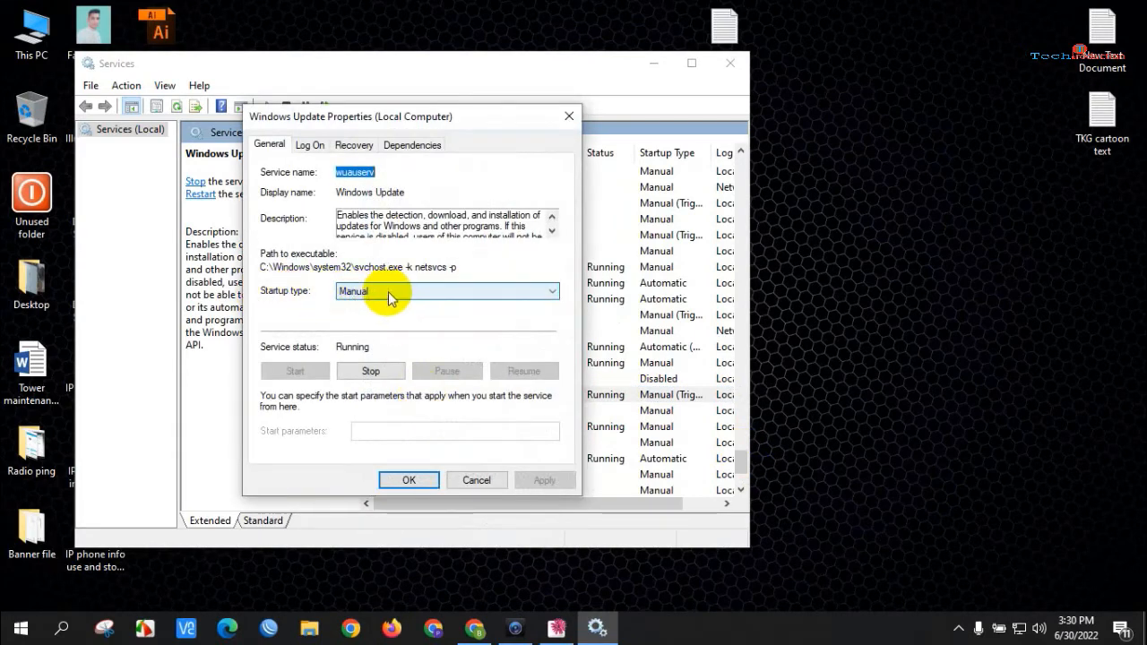
click(388, 290)
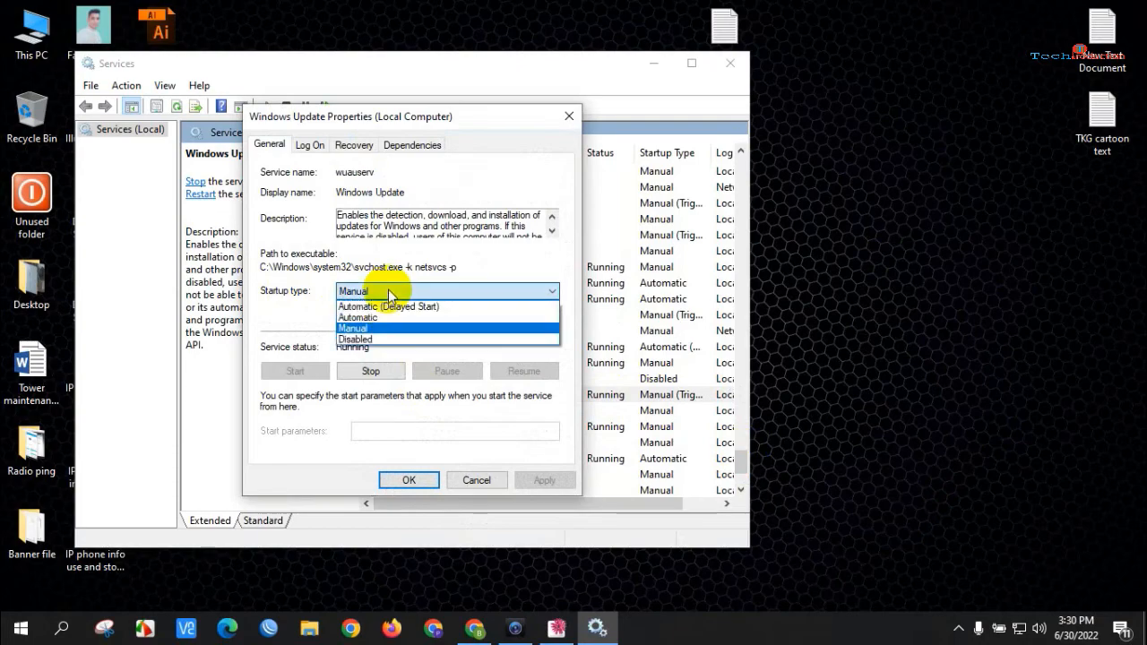
click(377, 341)
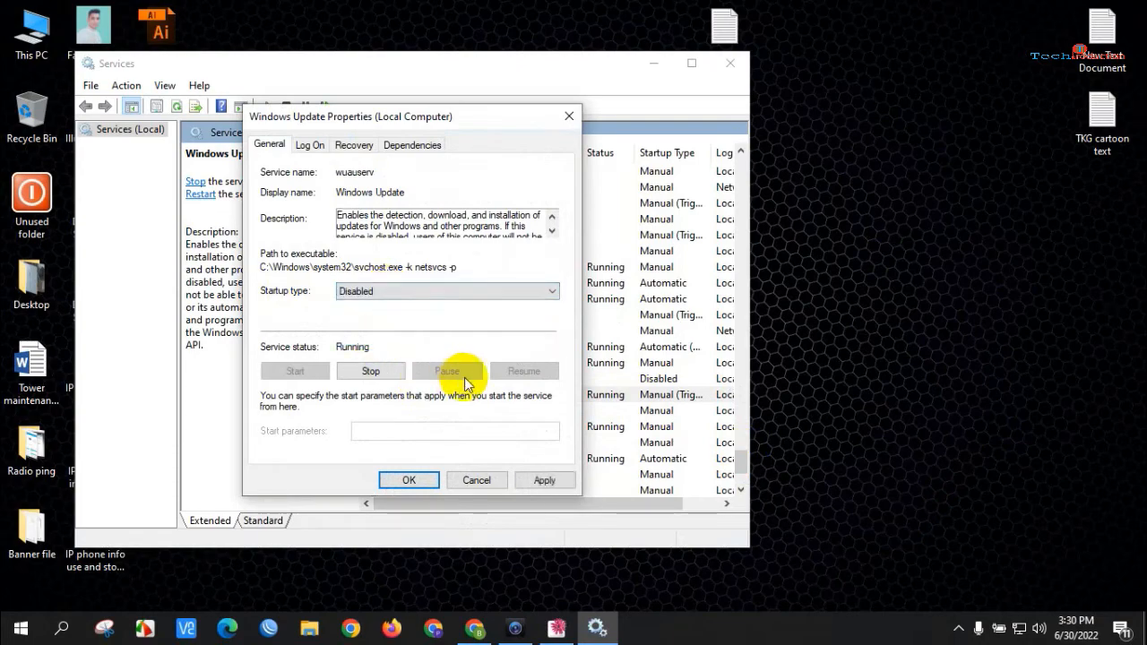
click(546, 481)
click(406, 481)
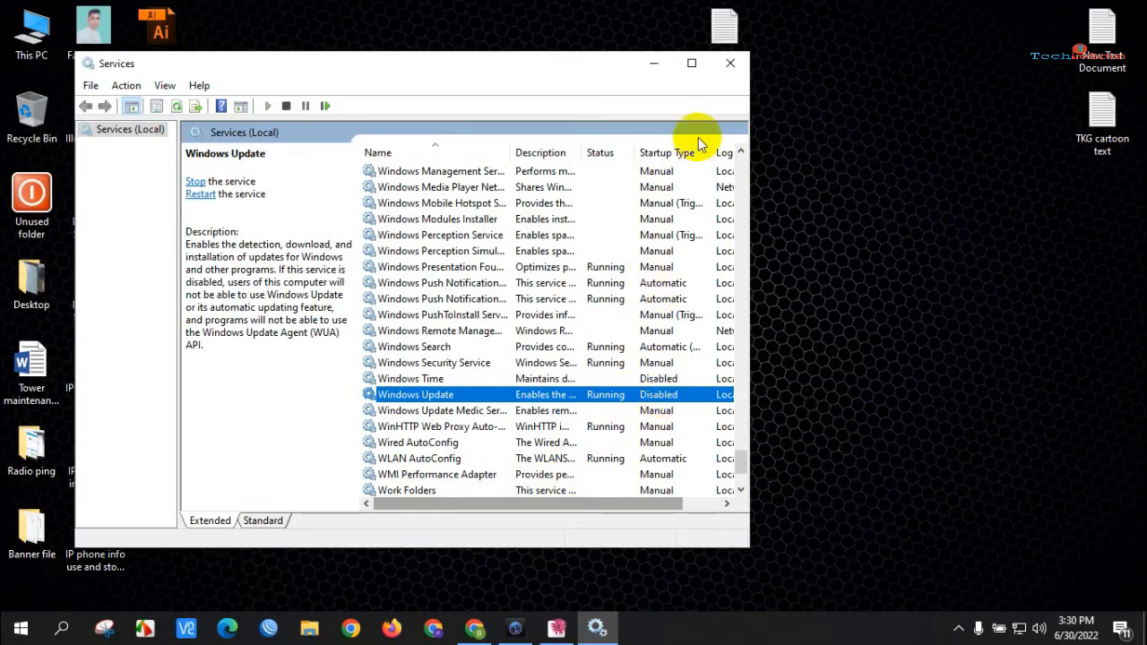
click(730, 62)
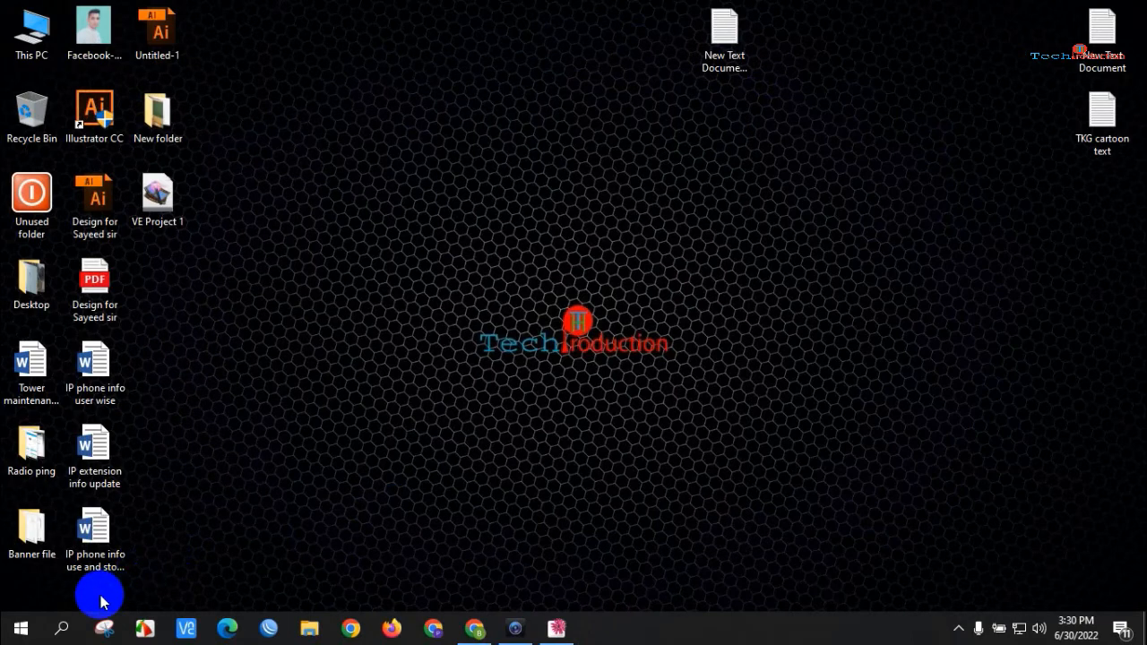
Open the Local Group Policy Editor by running gpedit.msc from the Run app
click(61, 629)
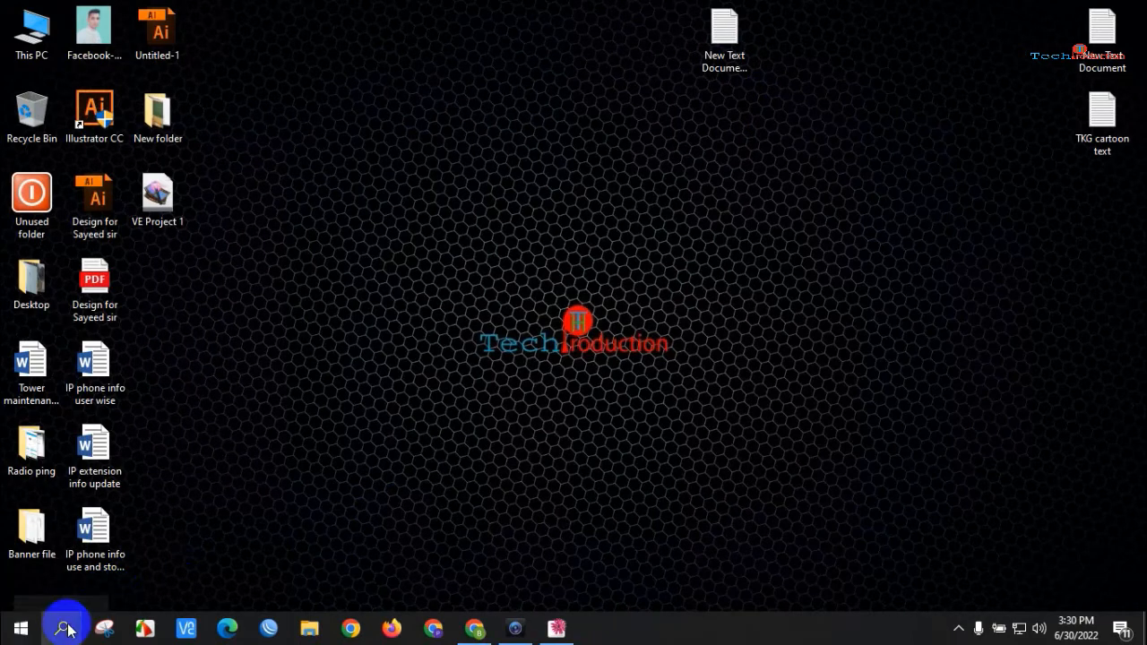
text(run)
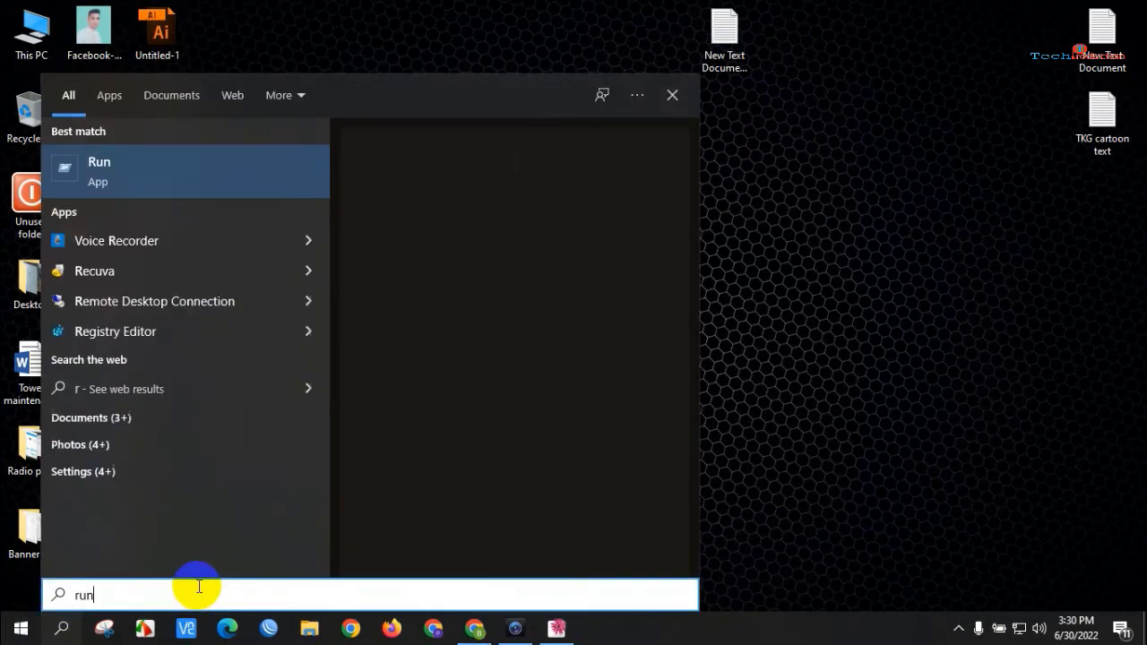
key(Return)
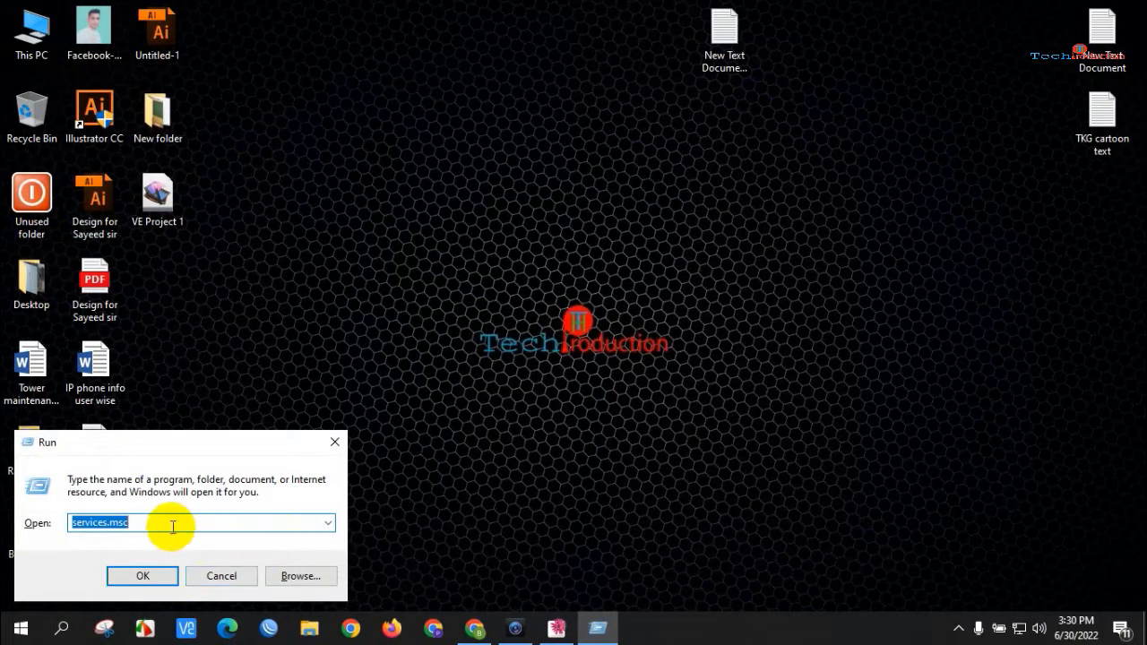
text(gpe)
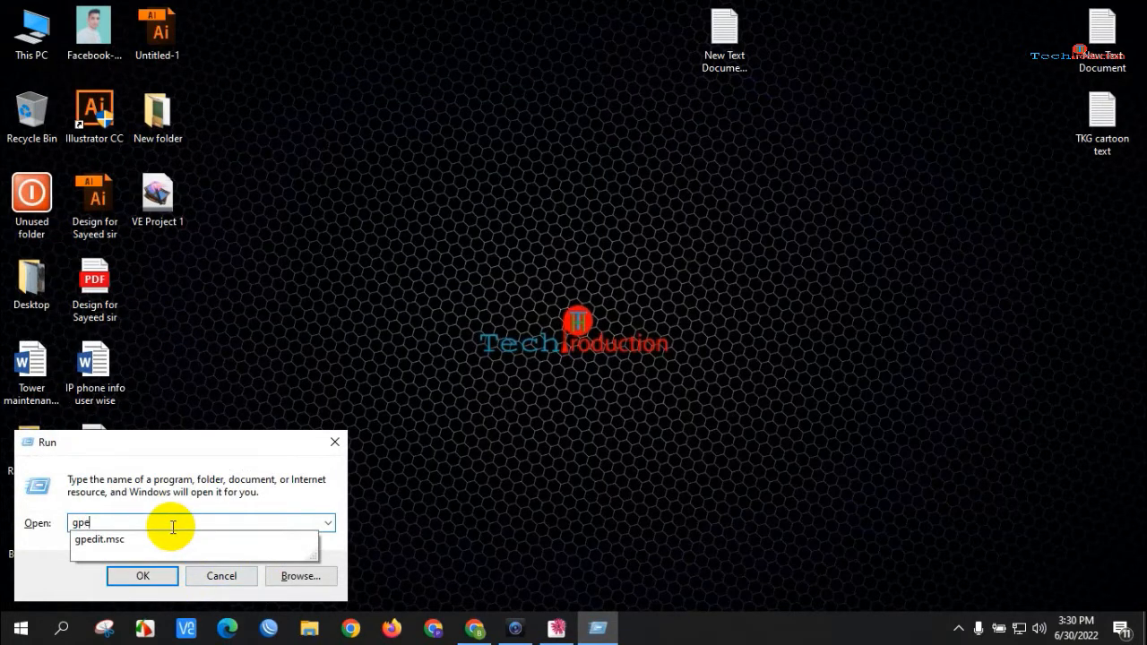
text(dit.msc)
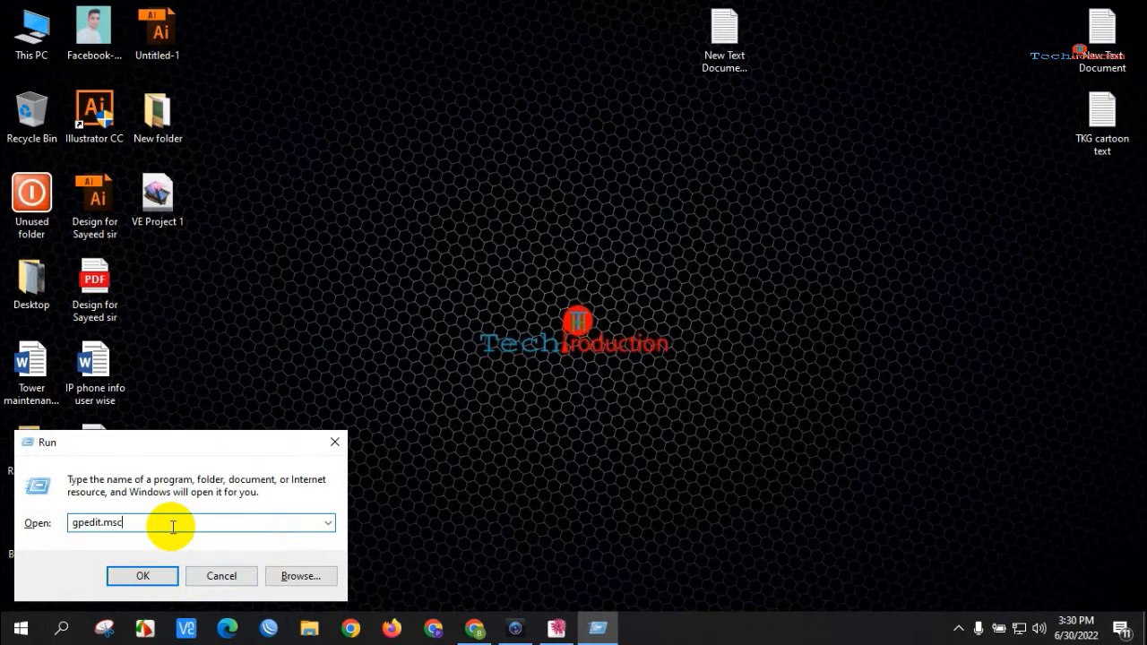
click(144, 576)
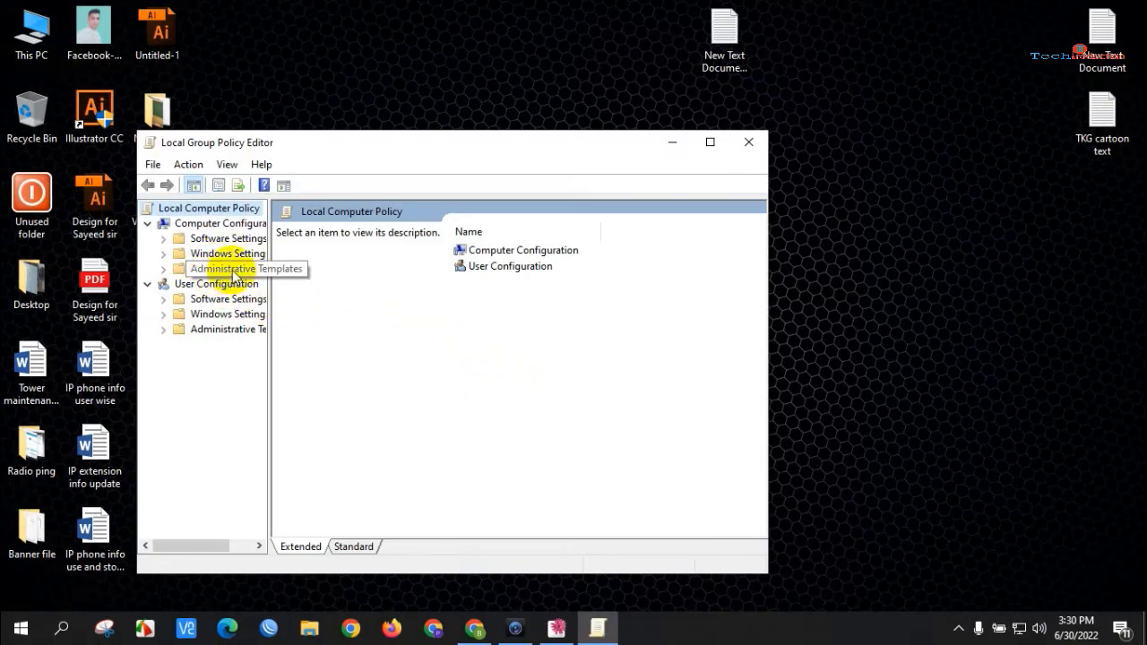
Open the Windows Update policy folder under Computer Configuration > Administrative Templates > Windows Components
click(235, 273)
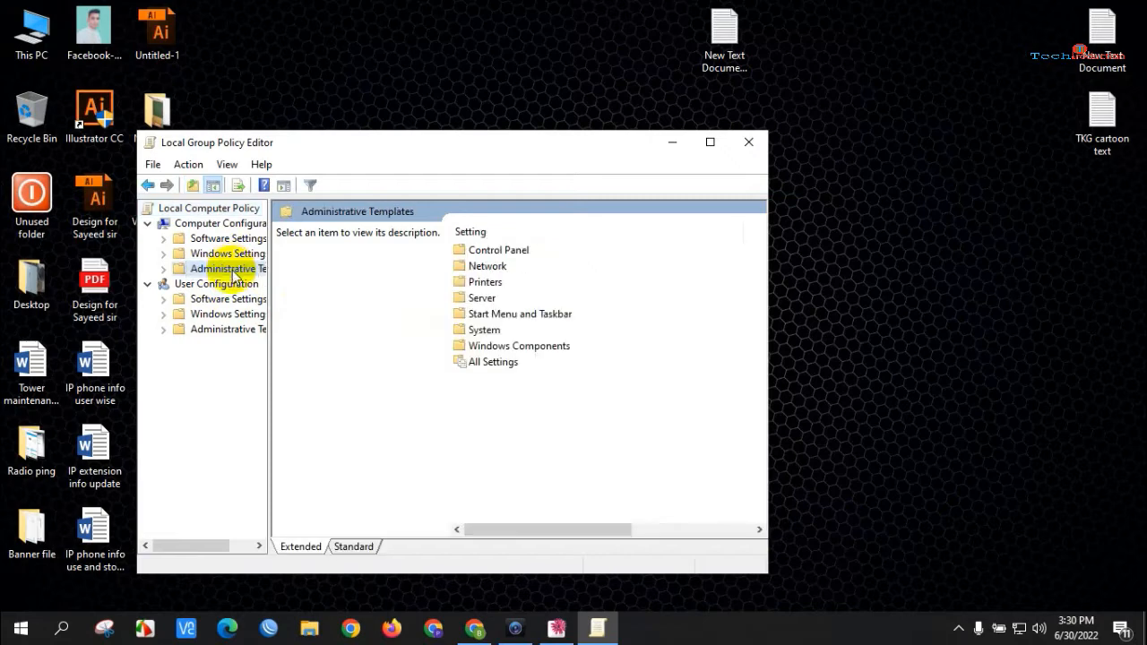
click(520, 349)
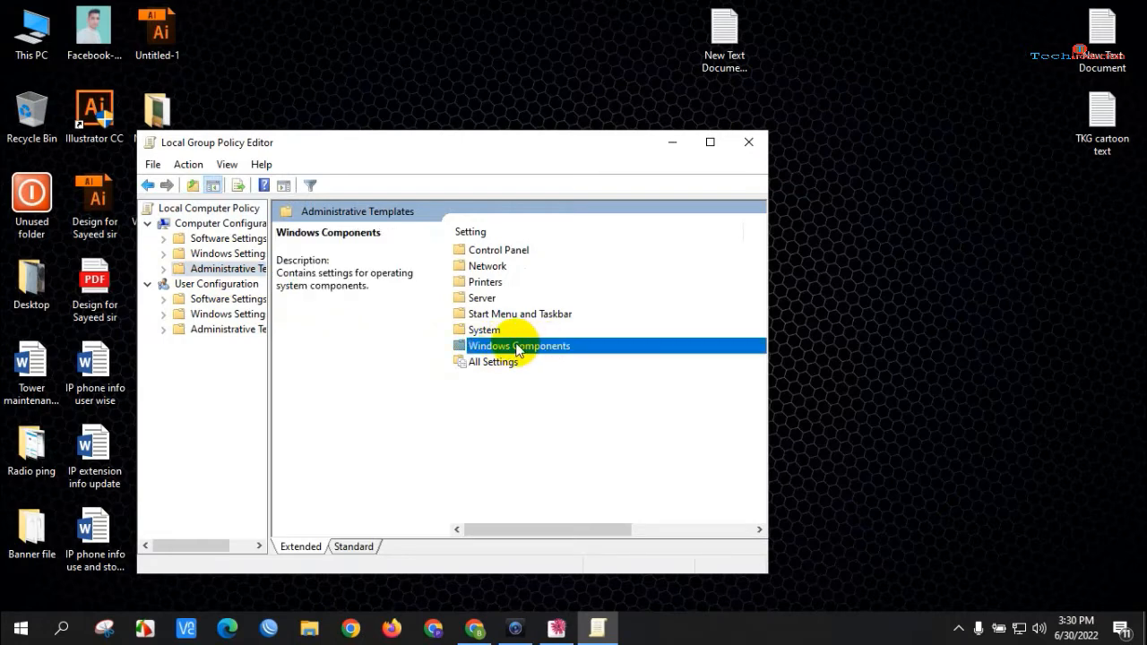
double_click(528, 352)
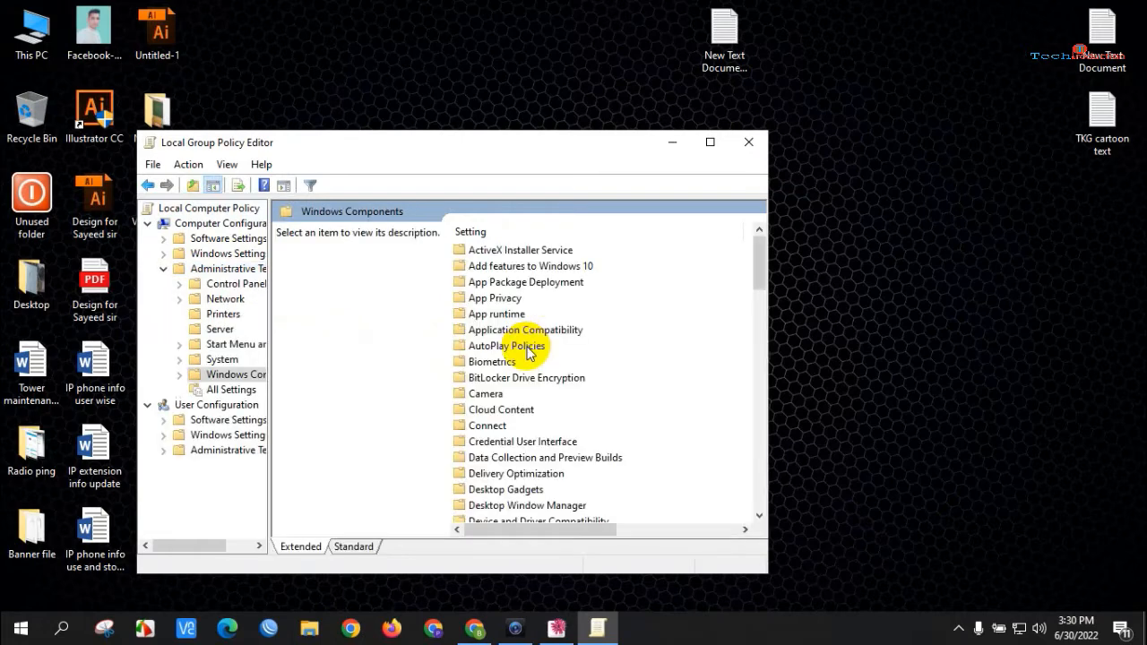
drag(755, 272, 758, 511)
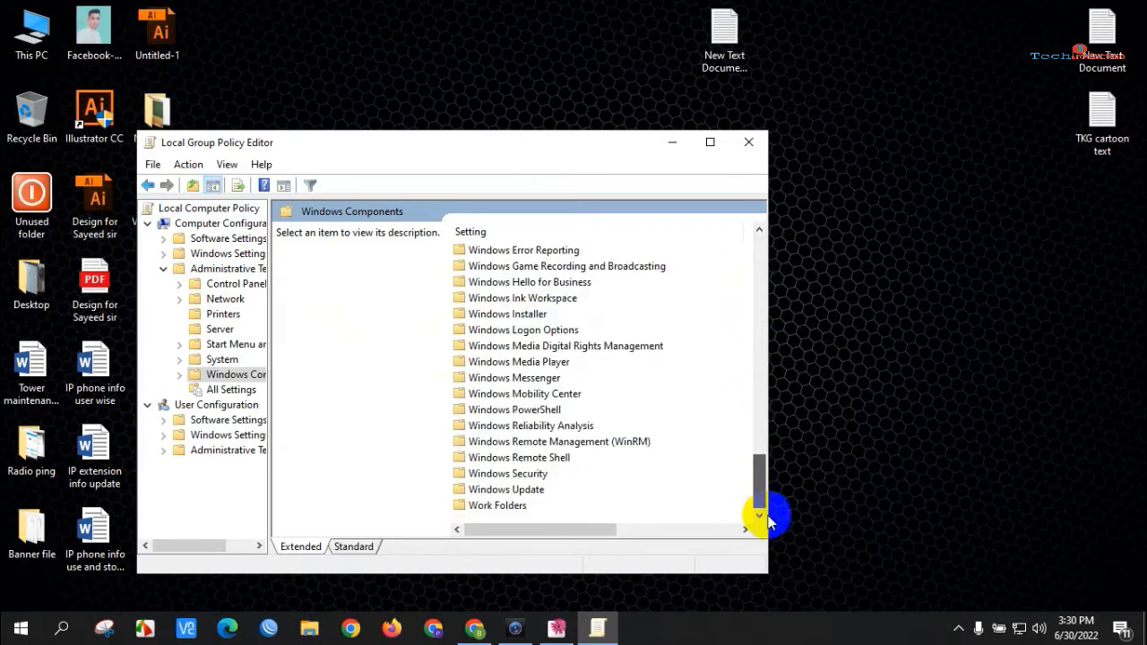
click(523, 494)
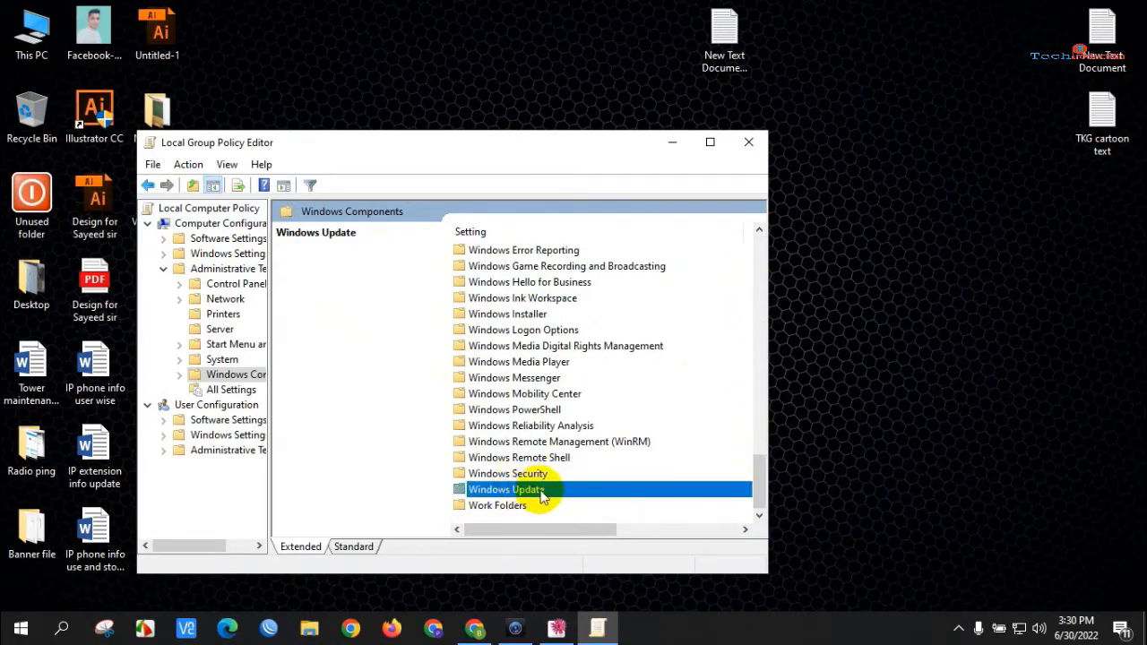
double_click(529, 490)
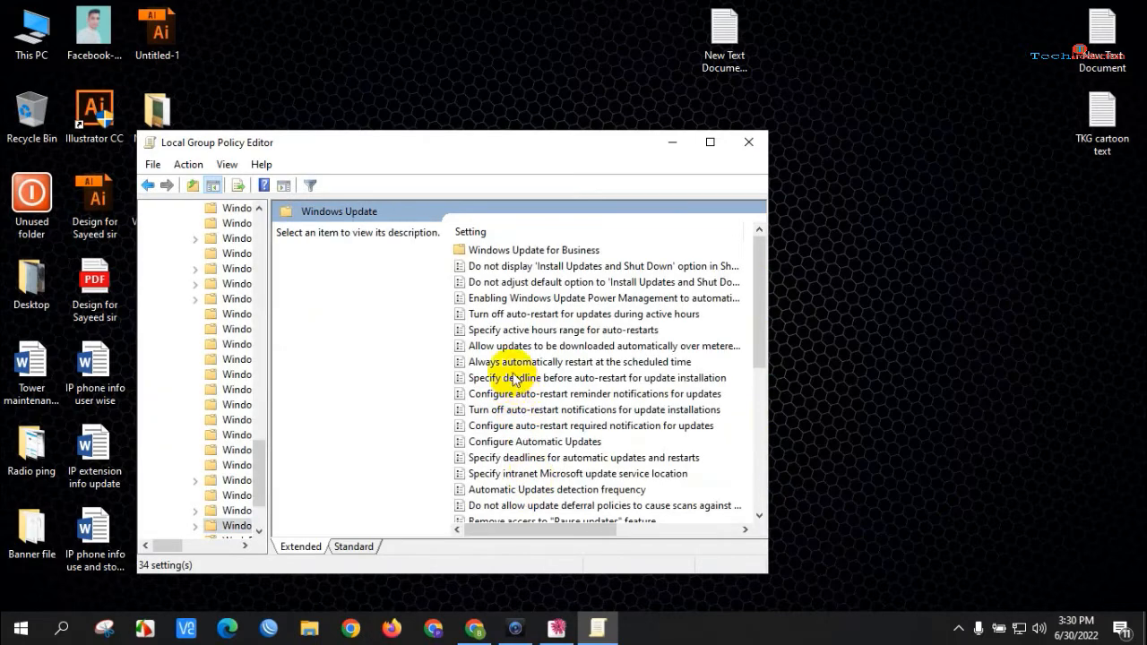
Set the Configure Automatic Updates policy to Disabled and apply the change
click(547, 441)
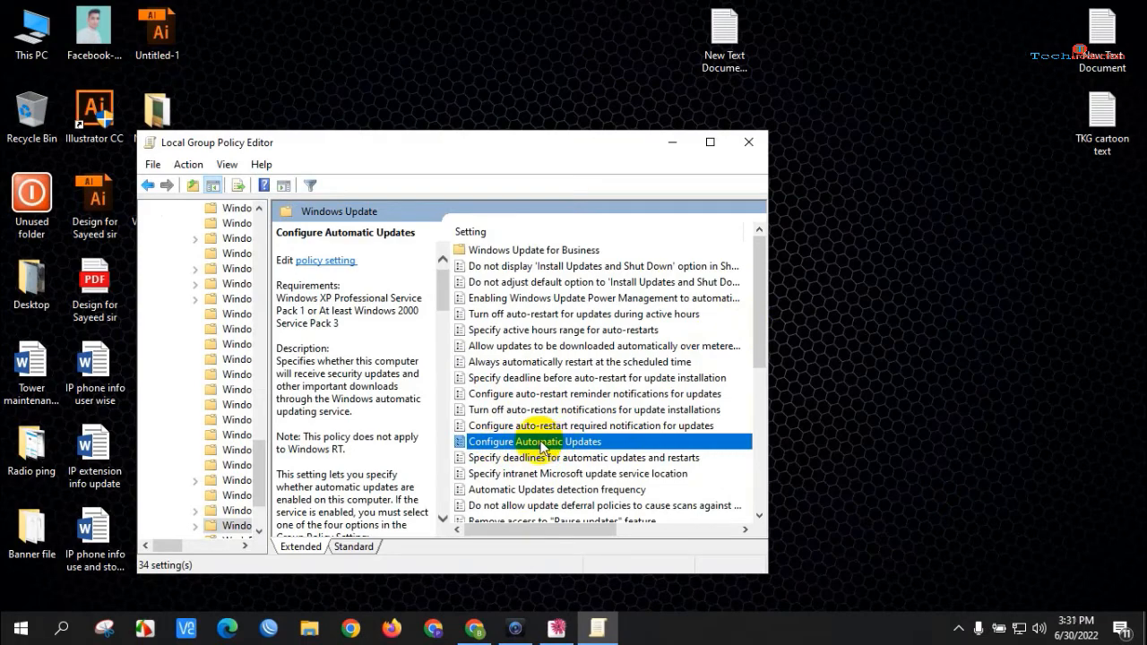
double_click(542, 443)
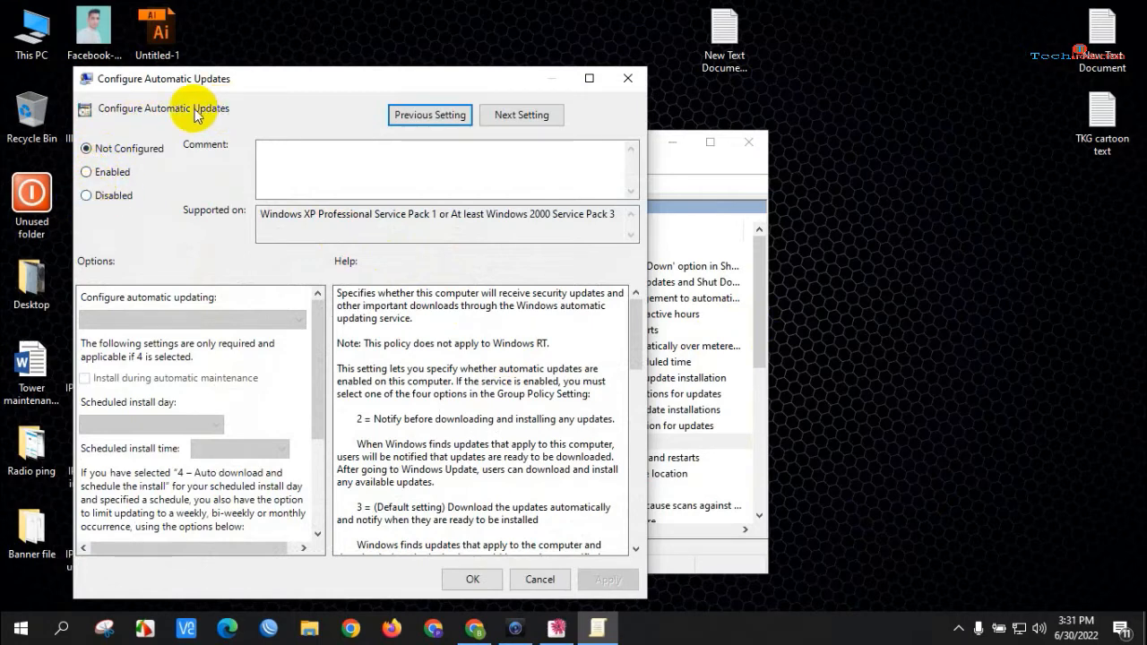
click(101, 196)
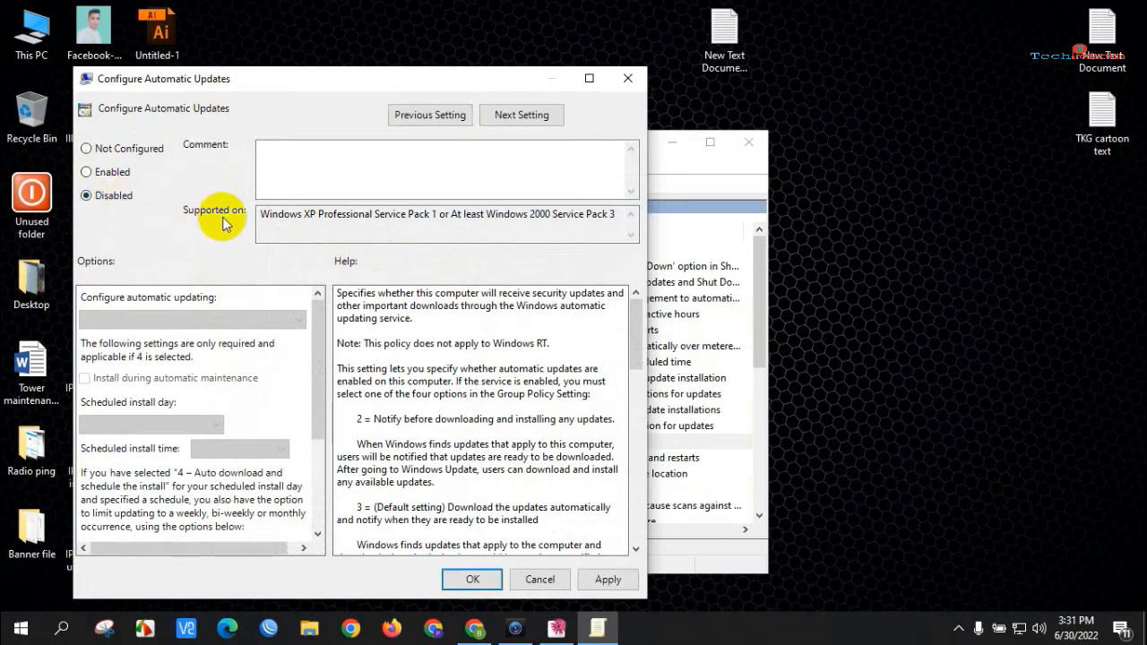
click(609, 580)
click(470, 580)
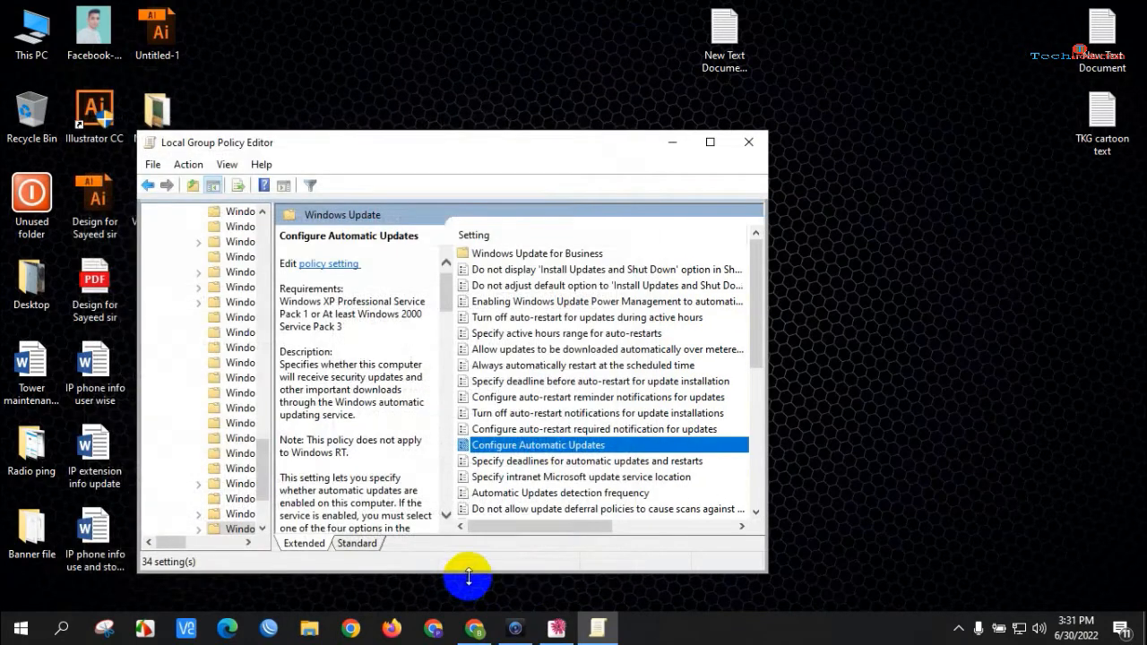
Close the Local Group Policy Editor and refresh the desktop
click(751, 145)
right_click(281, 137)
click(326, 179)
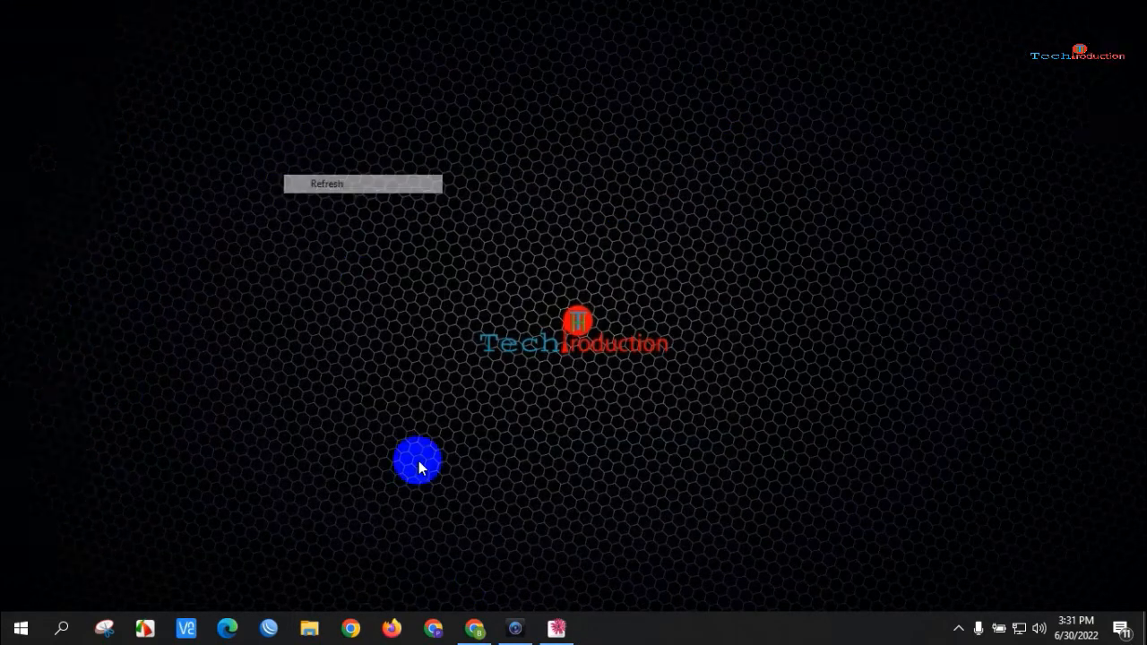
Open Update & Security in Settings and revisit the Windows Update page from other sections to check its refreshed status
right_click(19, 631)
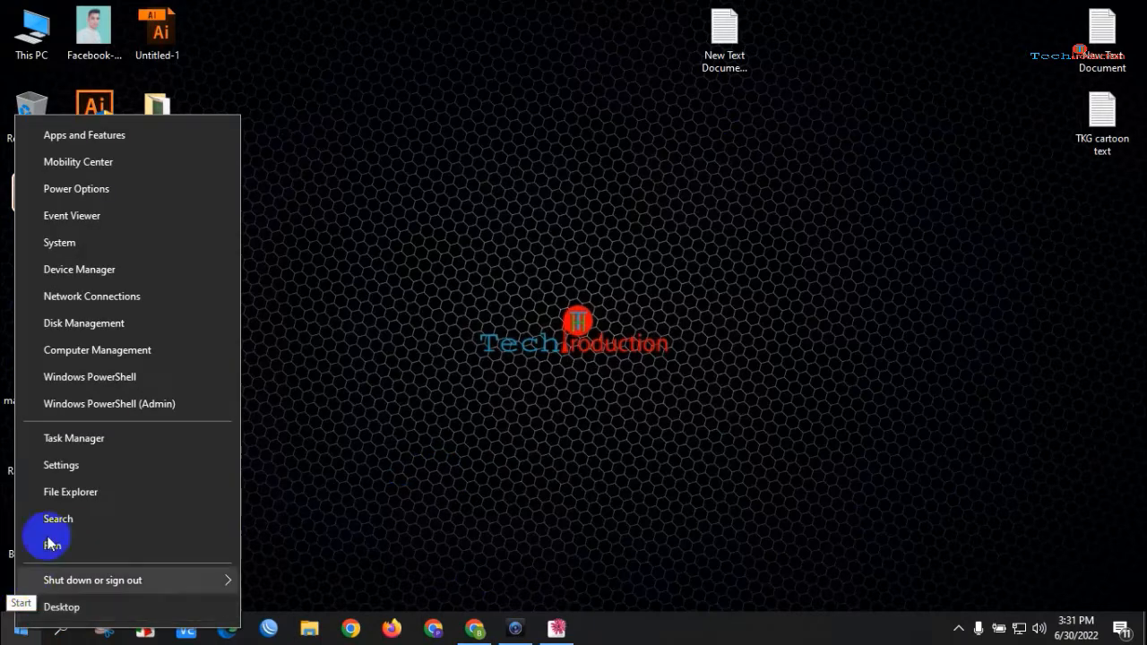
click(64, 467)
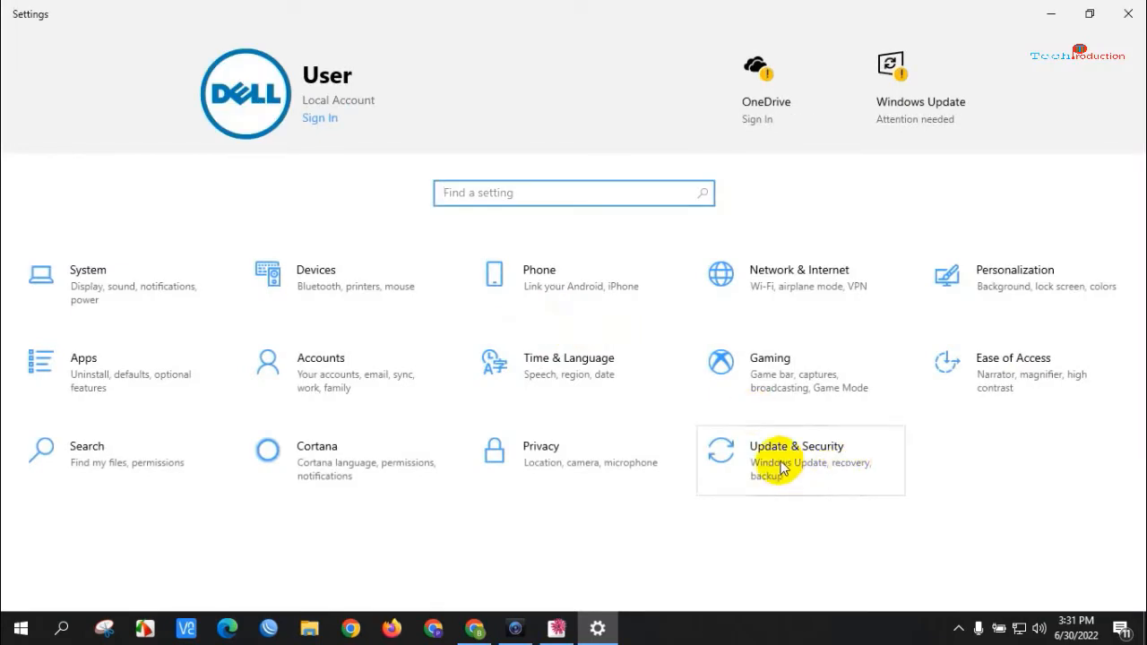
click(781, 466)
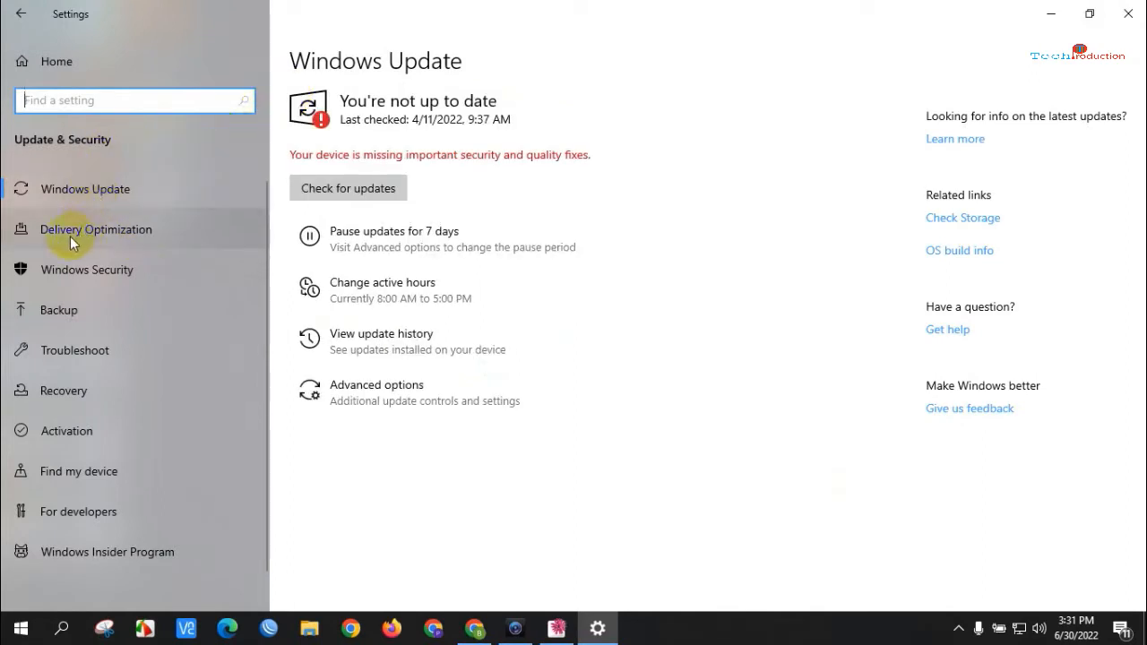
click(71, 268)
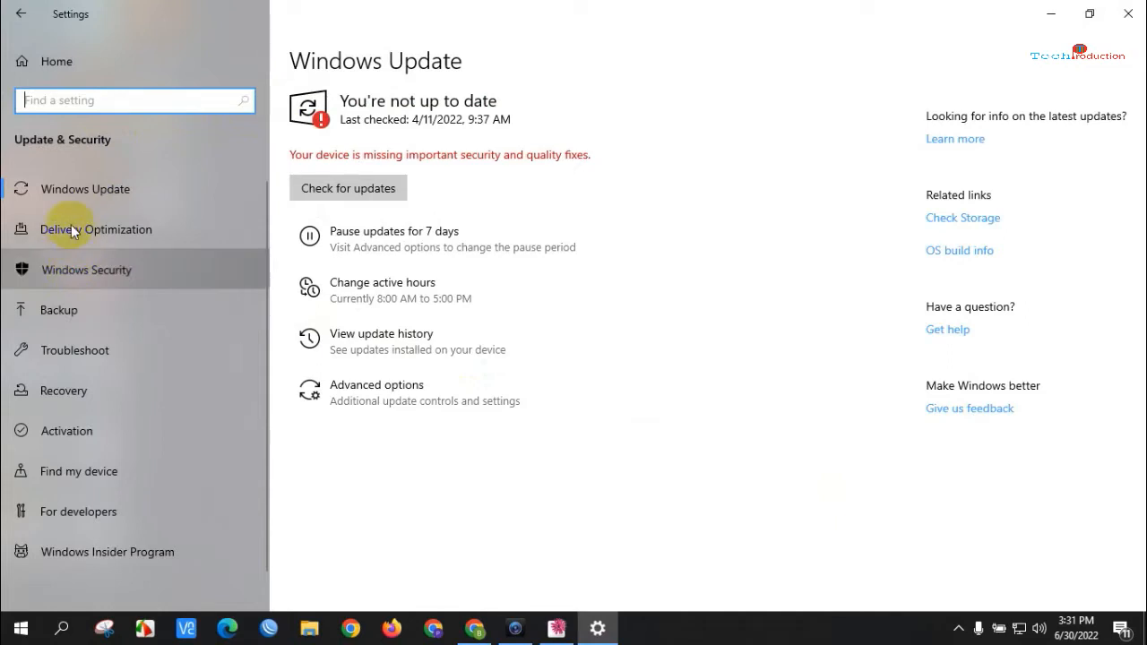
click(70, 188)
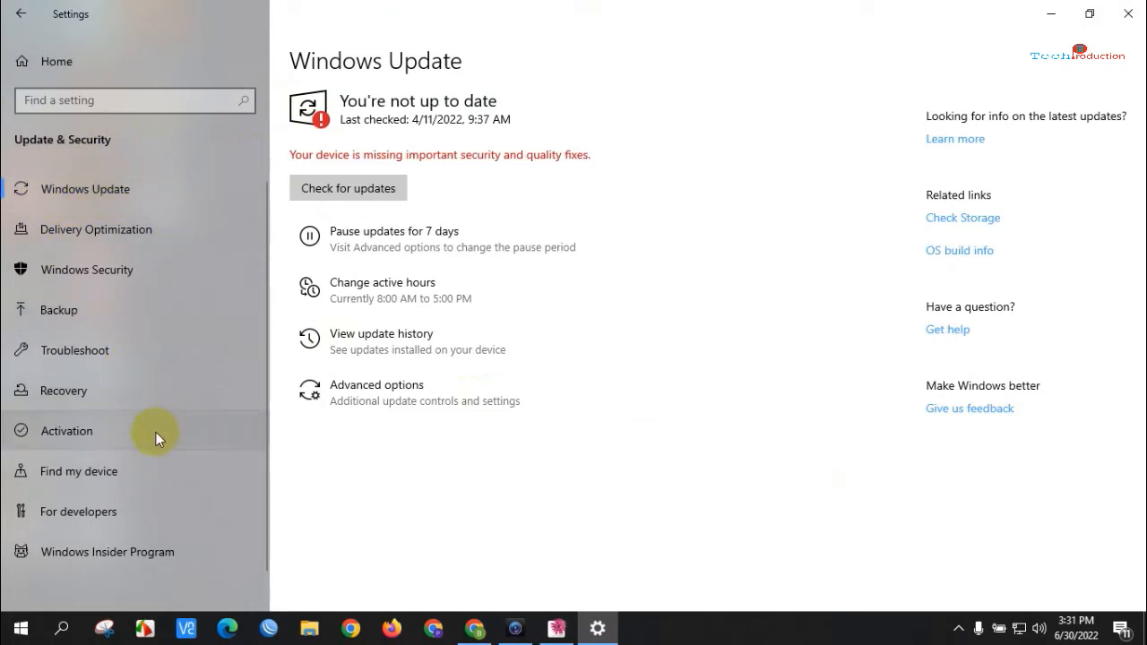
click(88, 471)
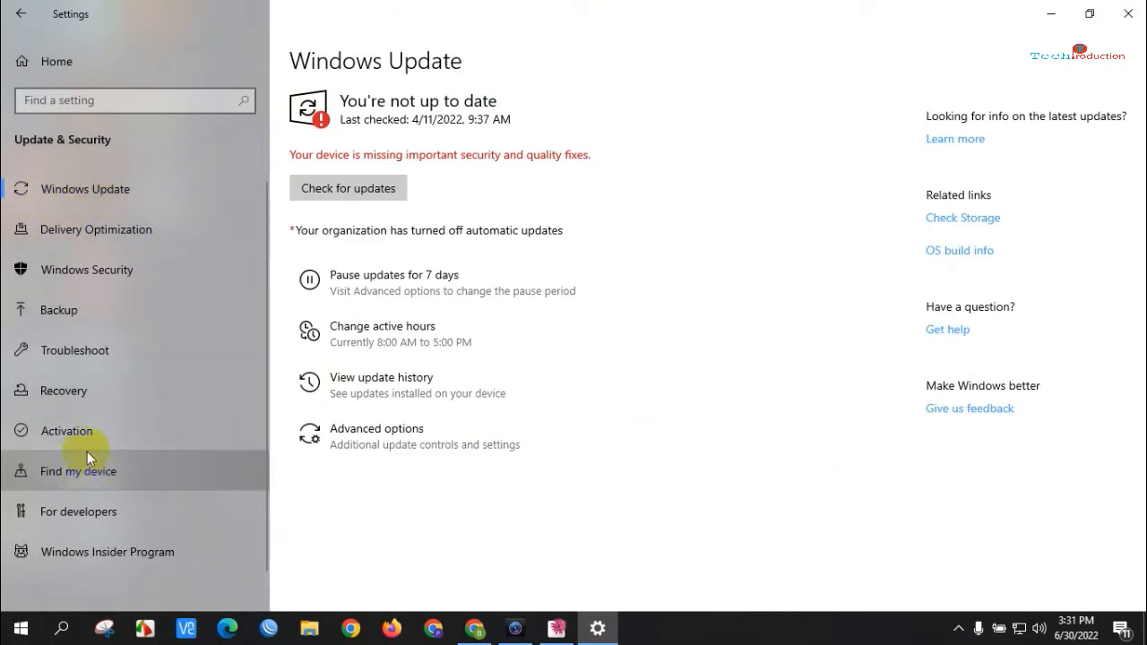
click(72, 314)
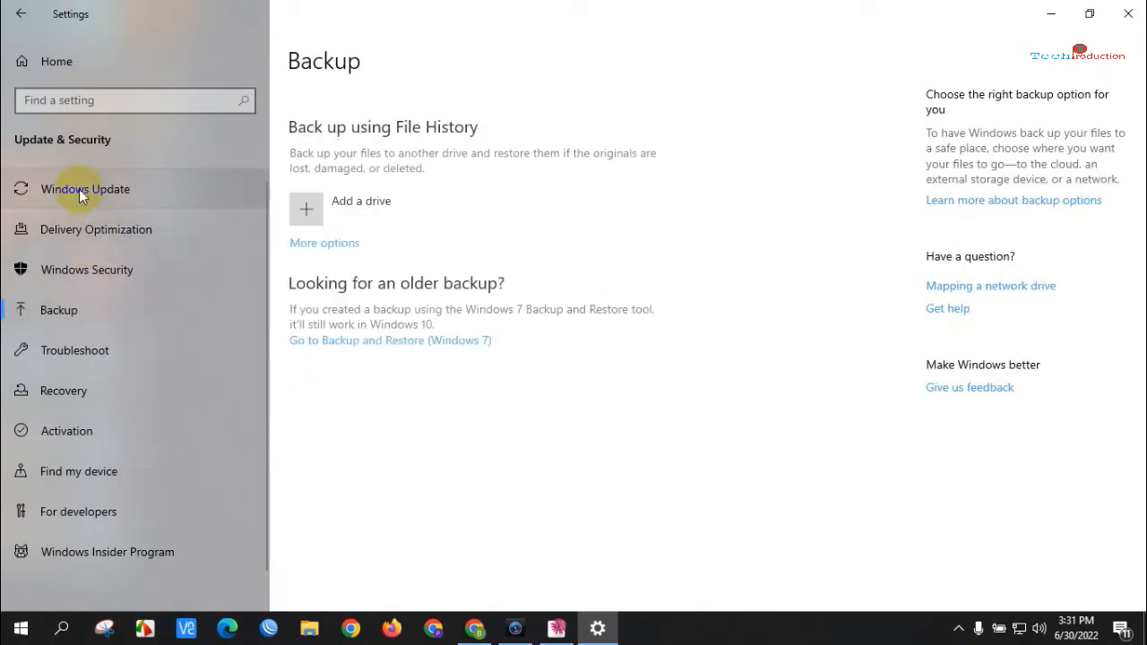
click(79, 222)
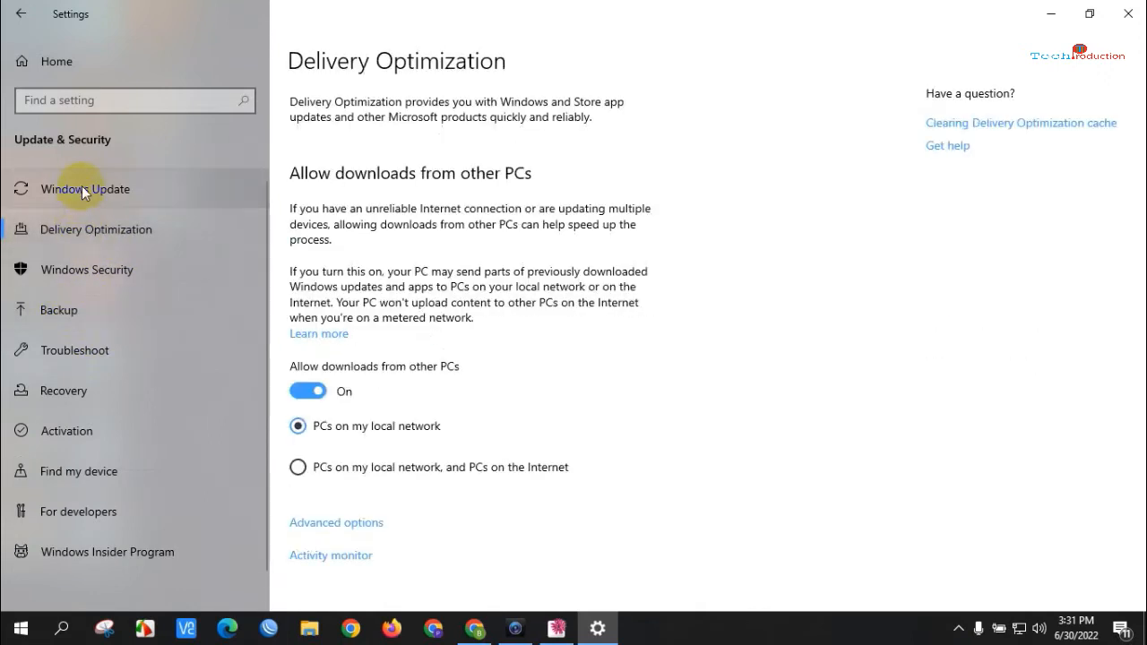
click(81, 185)
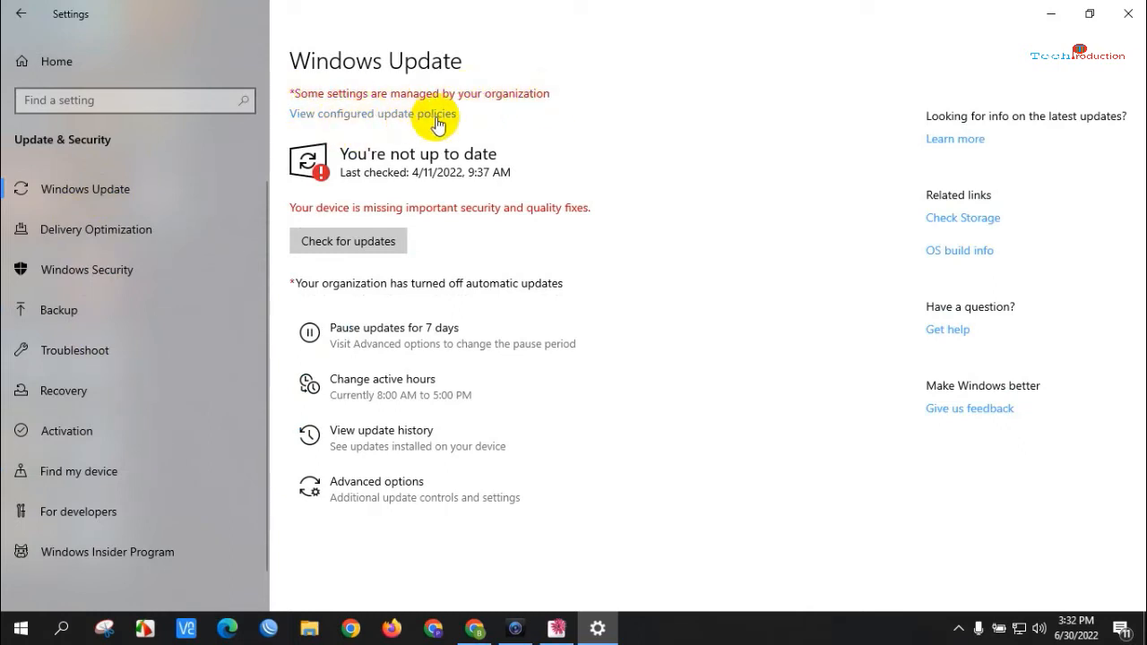
View the configured update policies set on the device, then close Settings
click(350, 114)
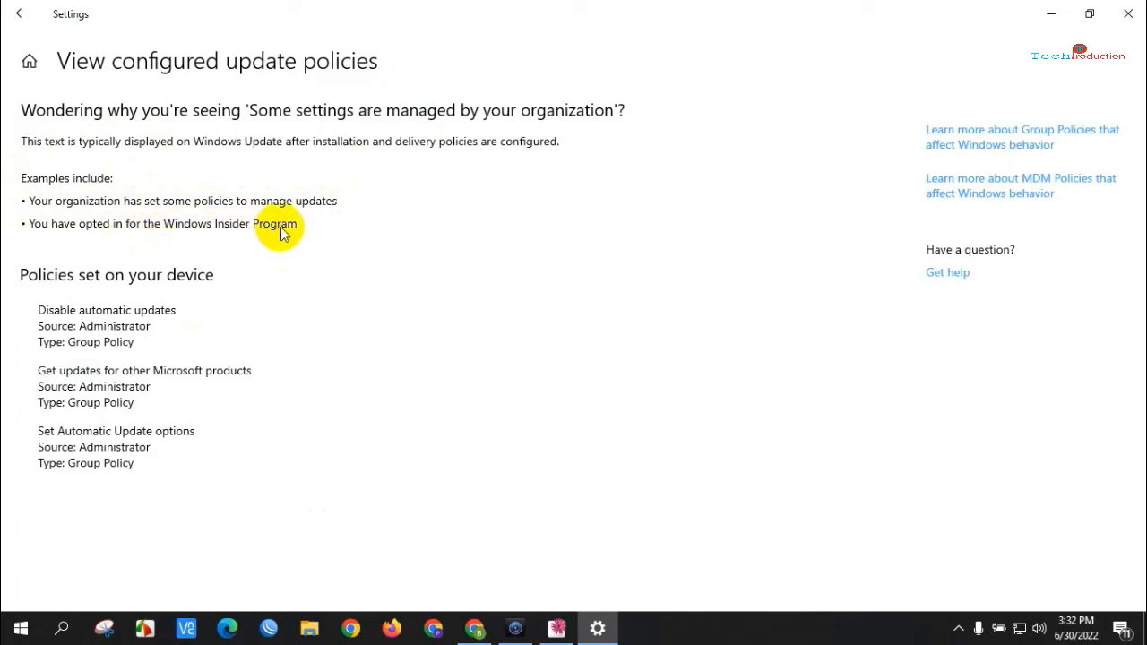
drag(33, 200, 306, 206)
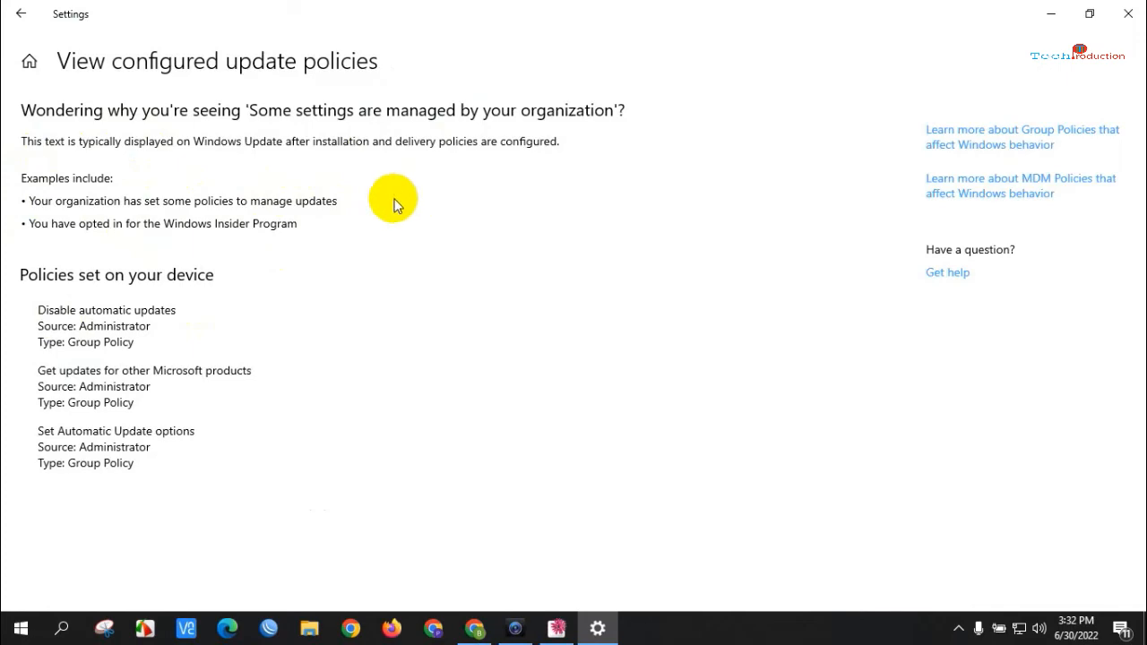
click(1129, 13)
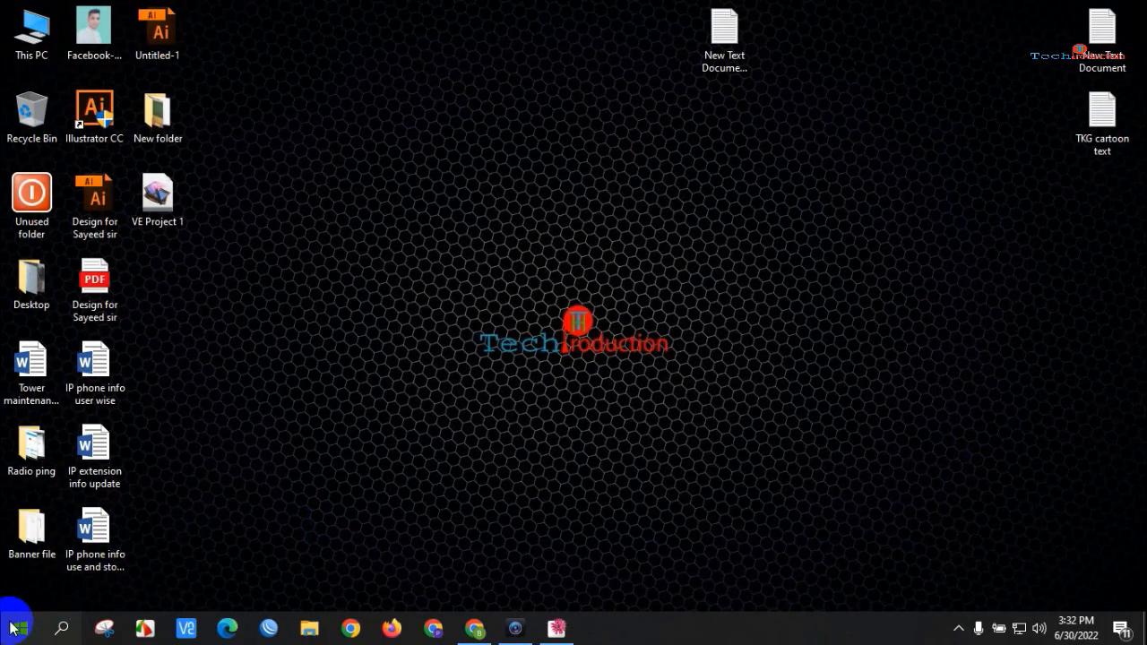
click(18, 628)
click(19, 592)
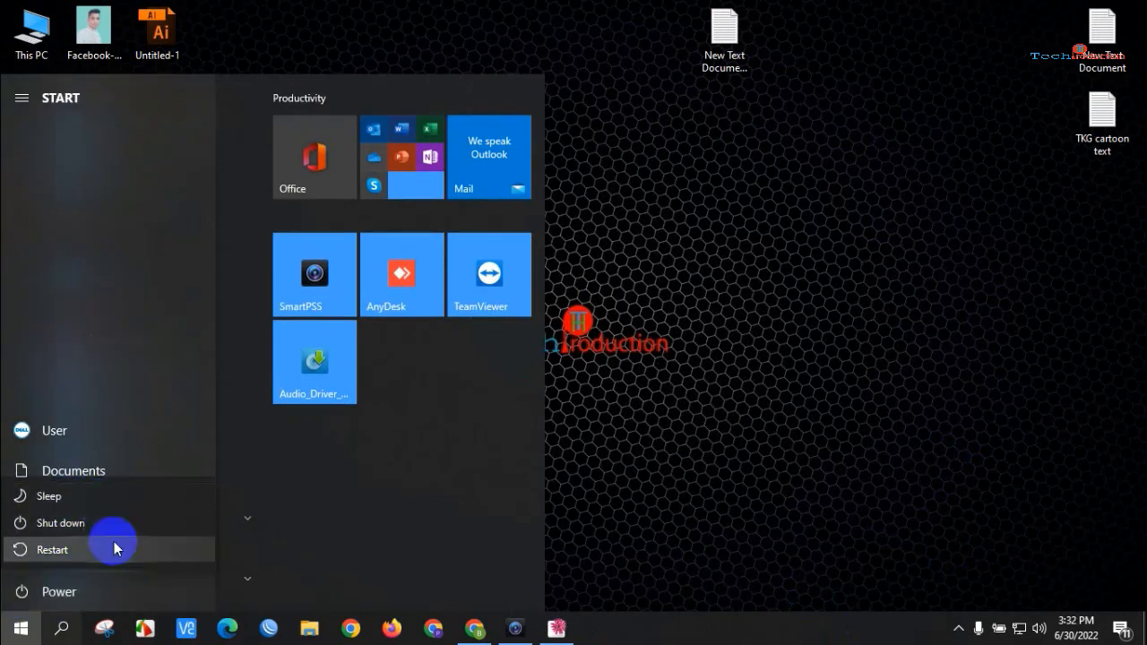
click(671, 430)
click(666, 418)
Refresh the desktop
right_click(488, 199)
click(520, 246)
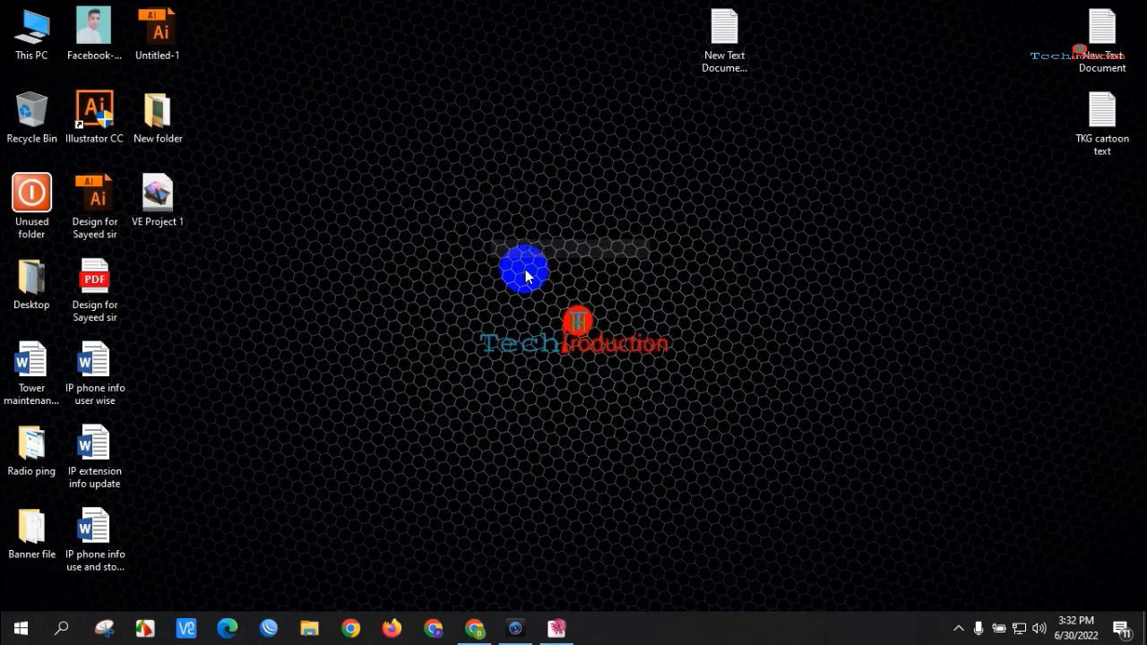